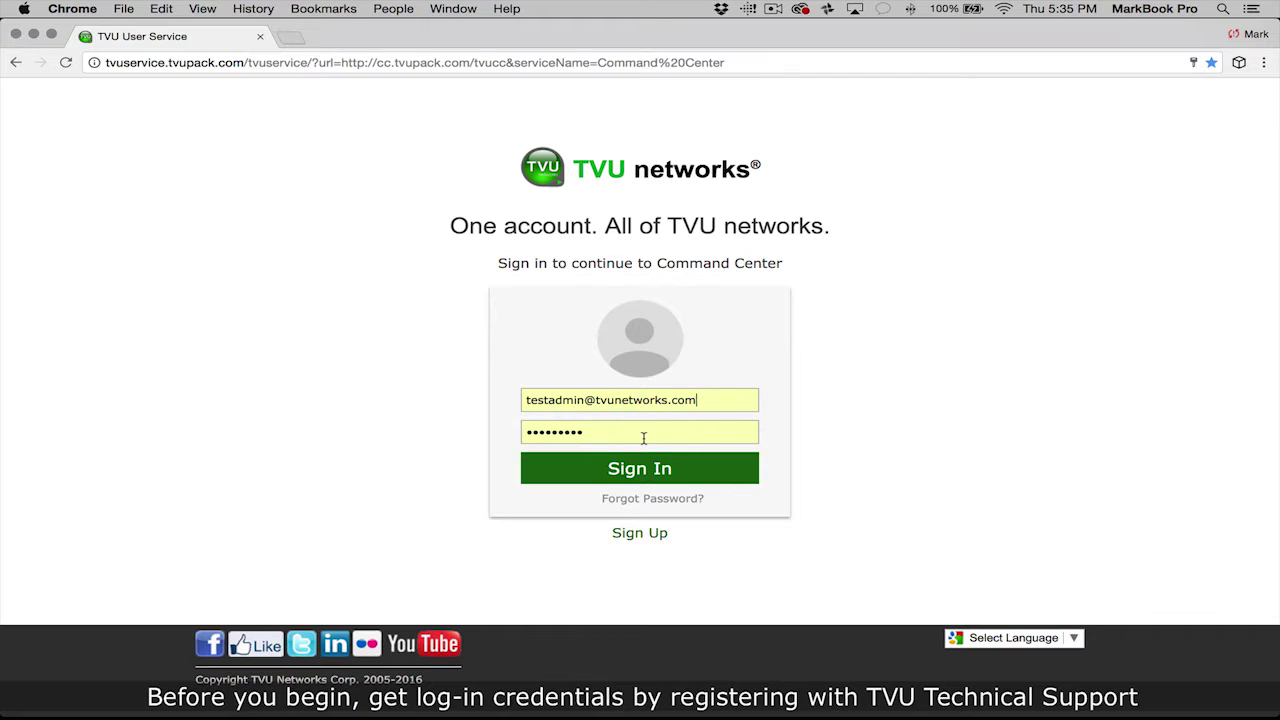
# Fill in the saved account password from autofill and sign in.
pyautogui.click(644, 438)
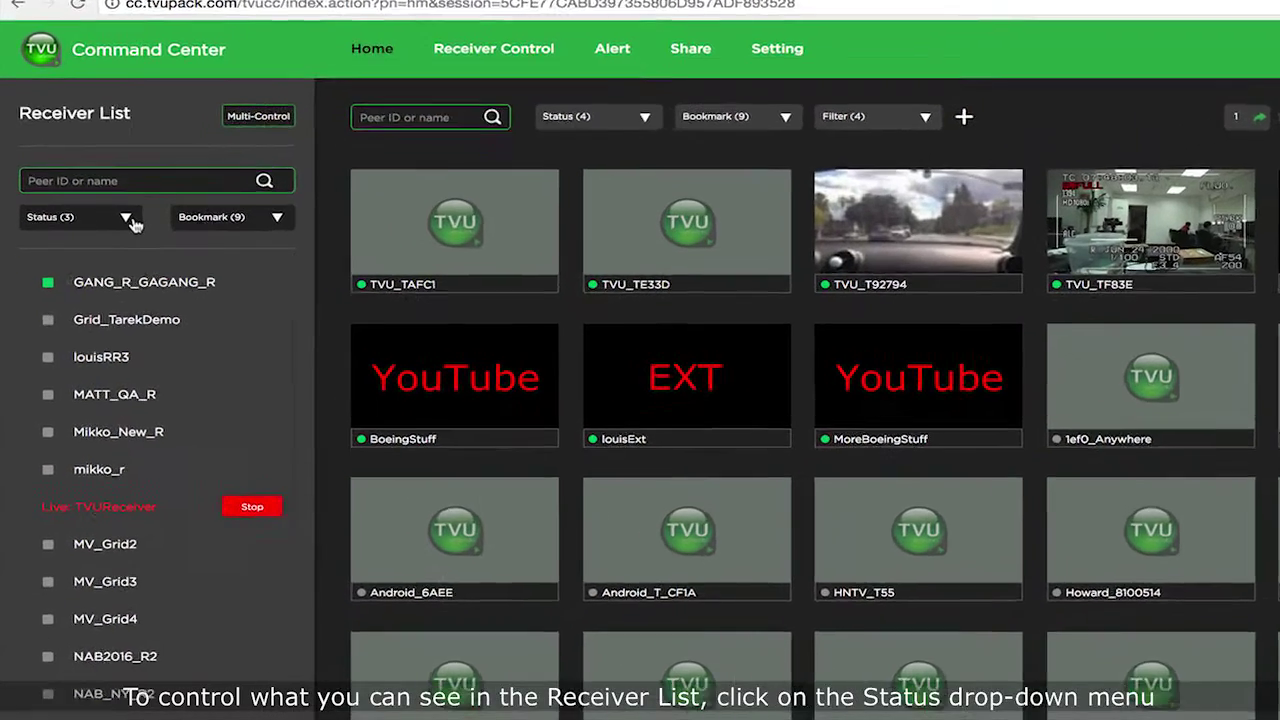
# Hide offline, online and live receivers with the Status filter, then show them all again.
pyautogui.click(105, 236)
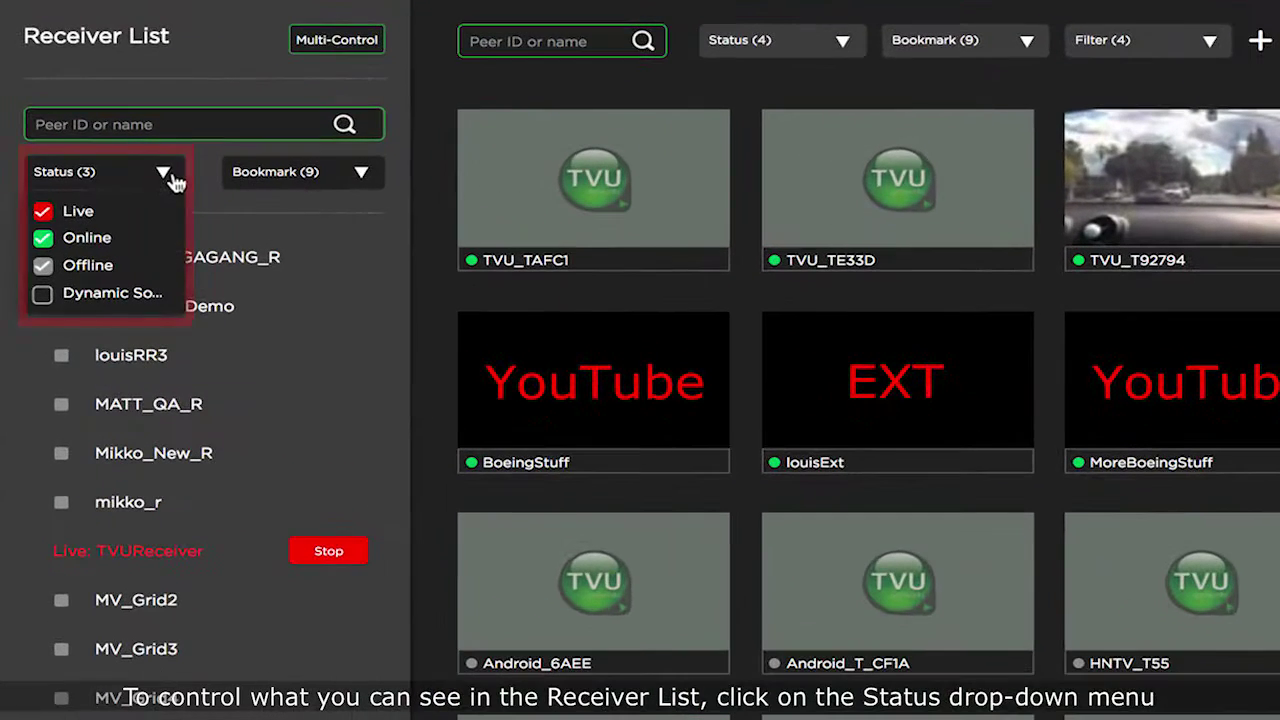
pyautogui.click(43, 265)
pyautogui.click(43, 238)
pyautogui.click(42, 211)
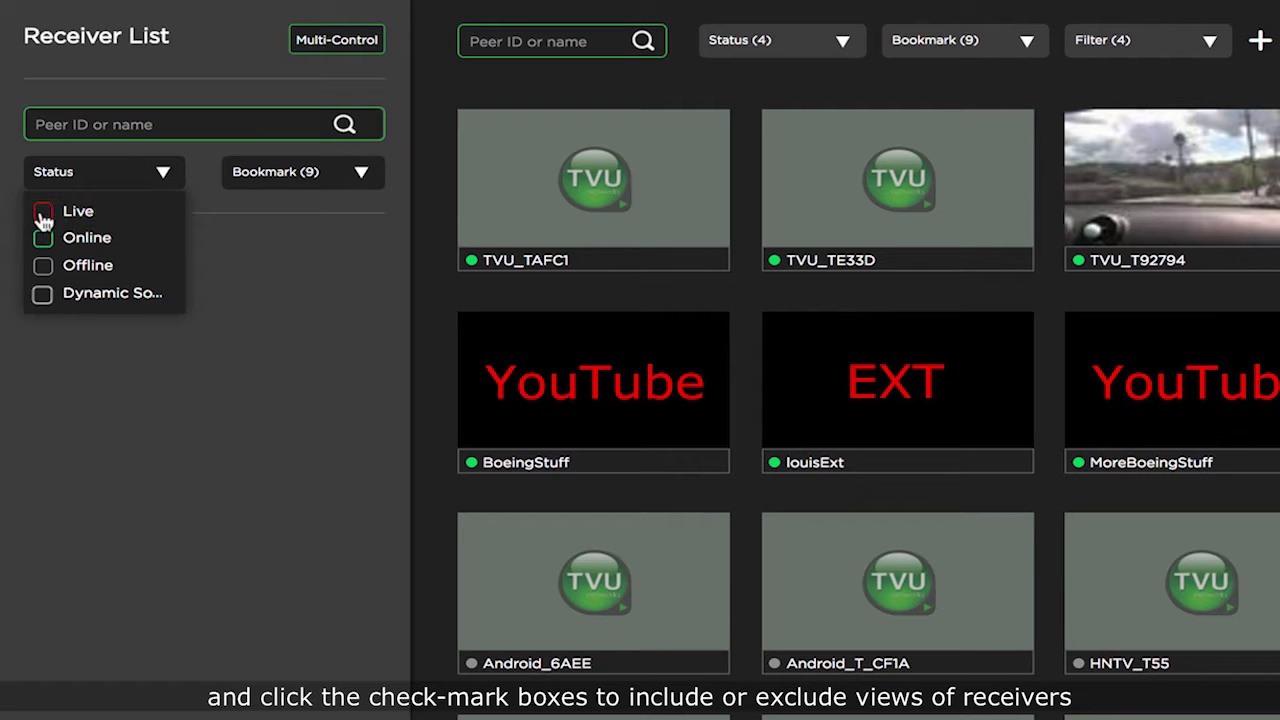
pyautogui.click(43, 212)
pyautogui.click(43, 239)
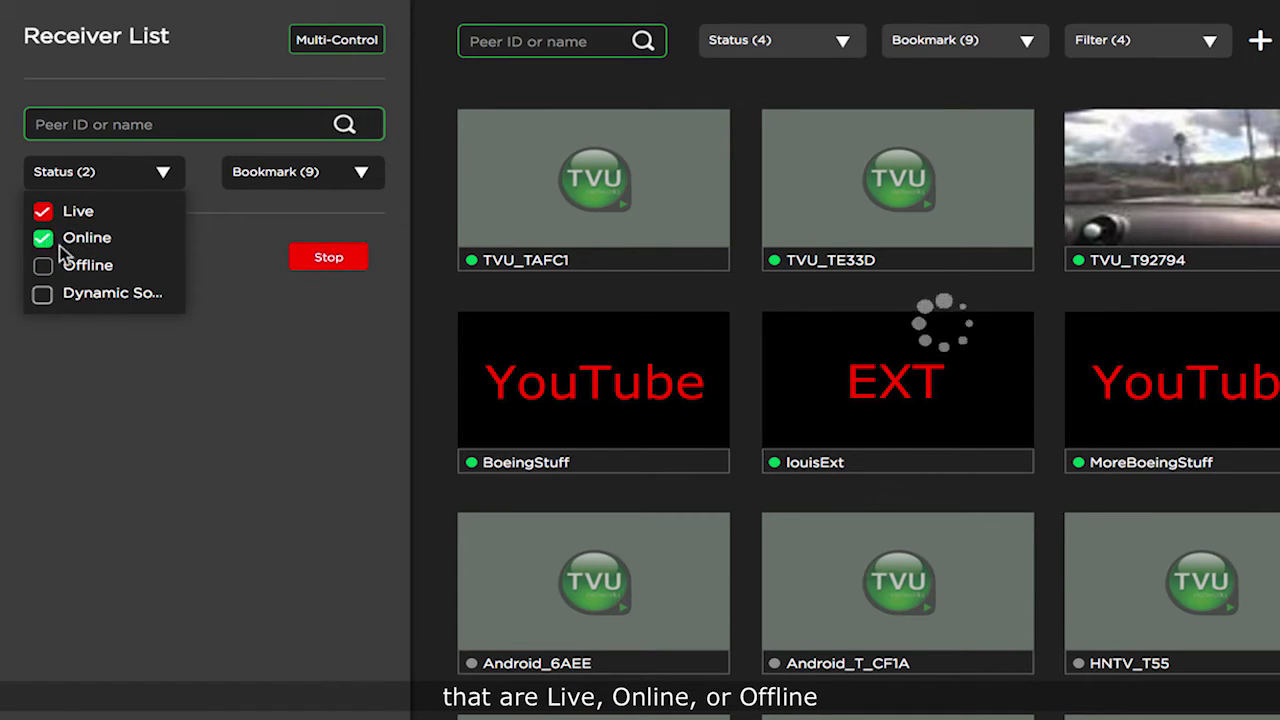
pyautogui.click(43, 265)
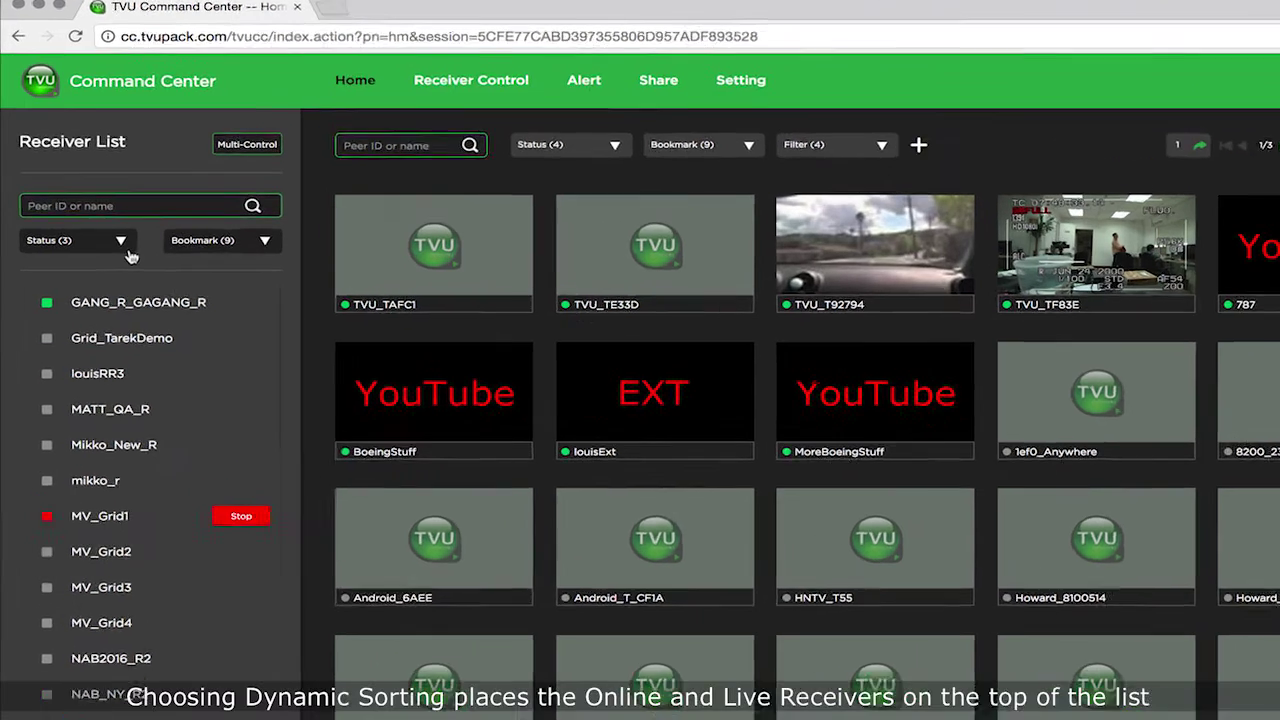
# Enable Dynamic Sorting in the receiver Status filter options.
pyautogui.click(105, 241)
pyautogui.click(125, 352)
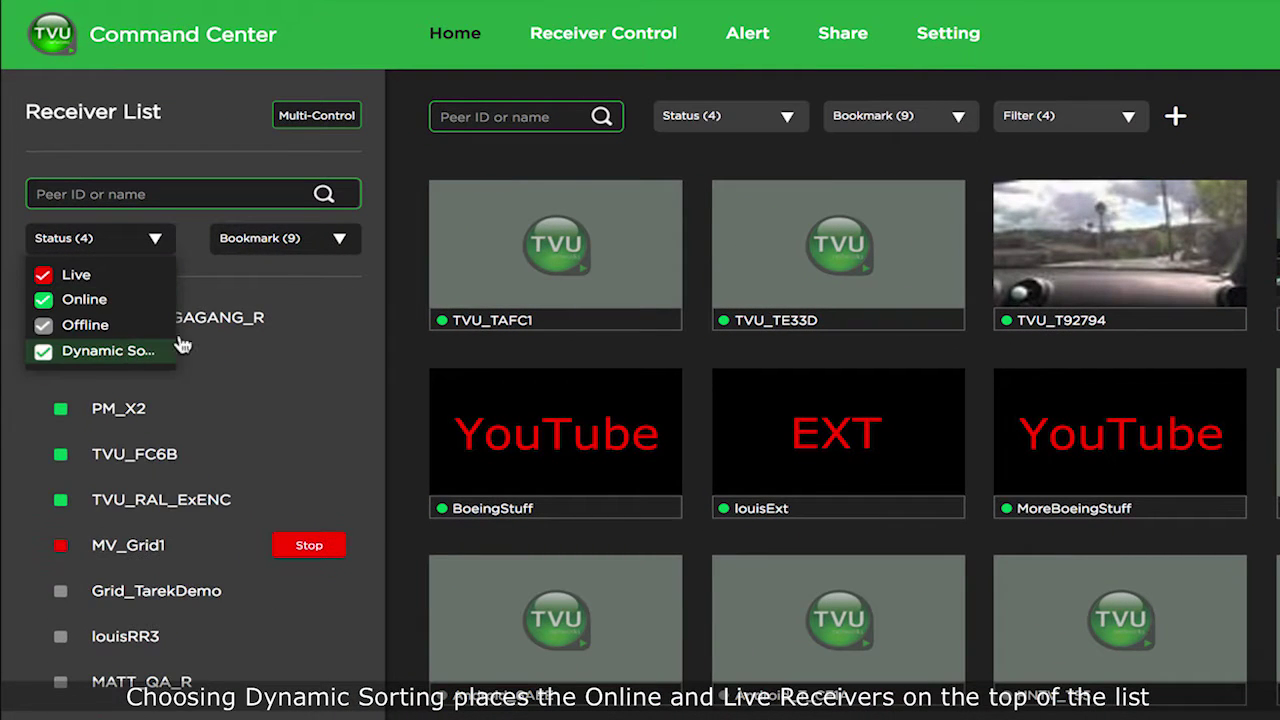
pyautogui.click(382, 379)
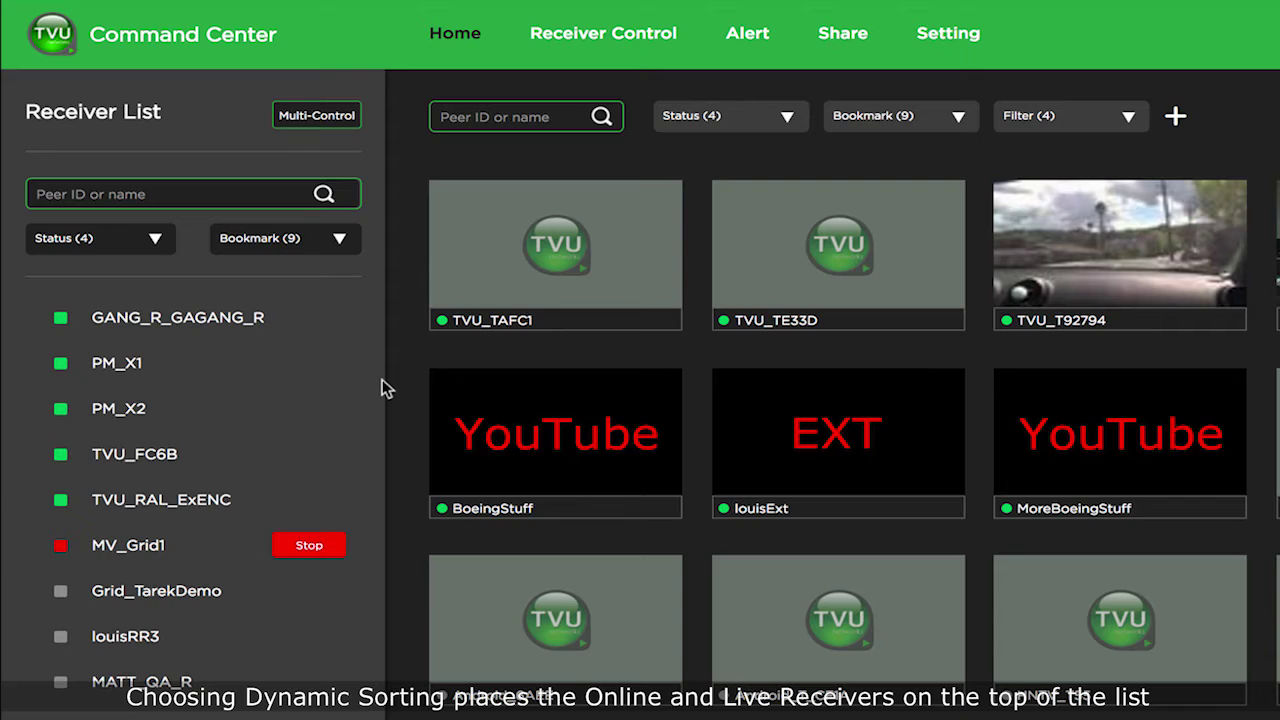
# Browse the bookmark filters, then search the receiver list for PM_X1.
pyautogui.click(340, 240)
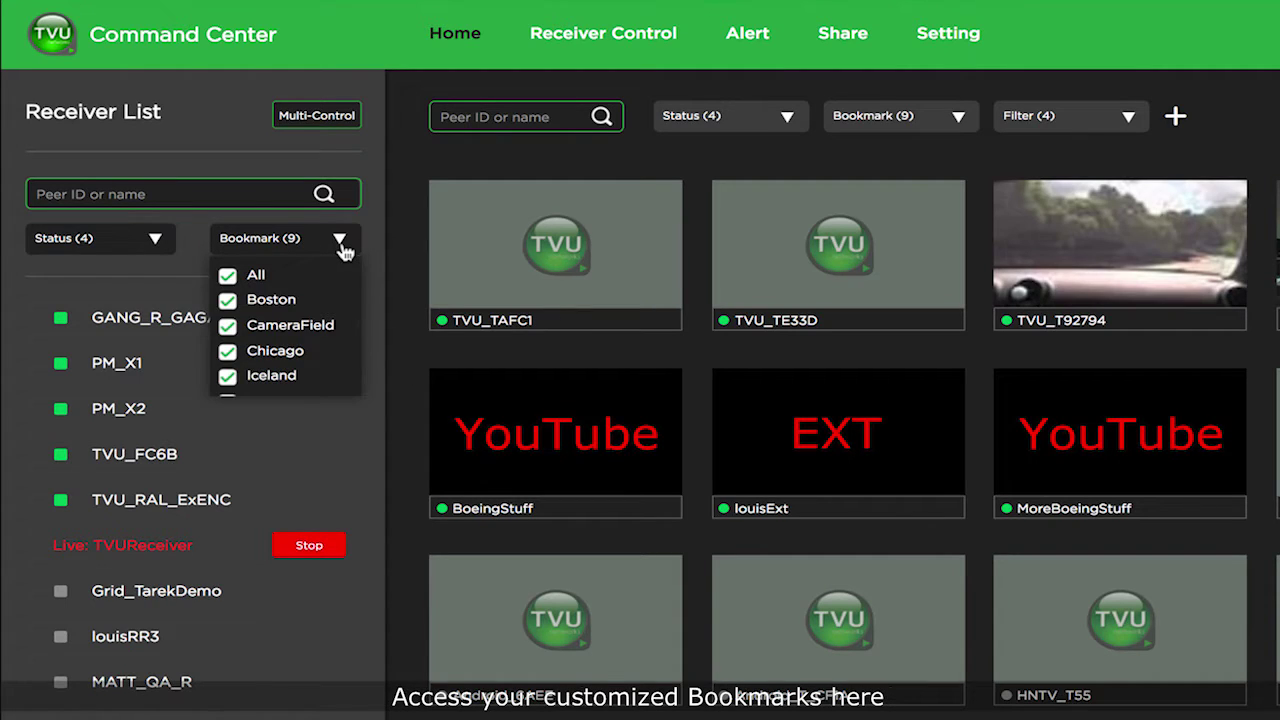
pyautogui.scroll(-3, 340, 338)
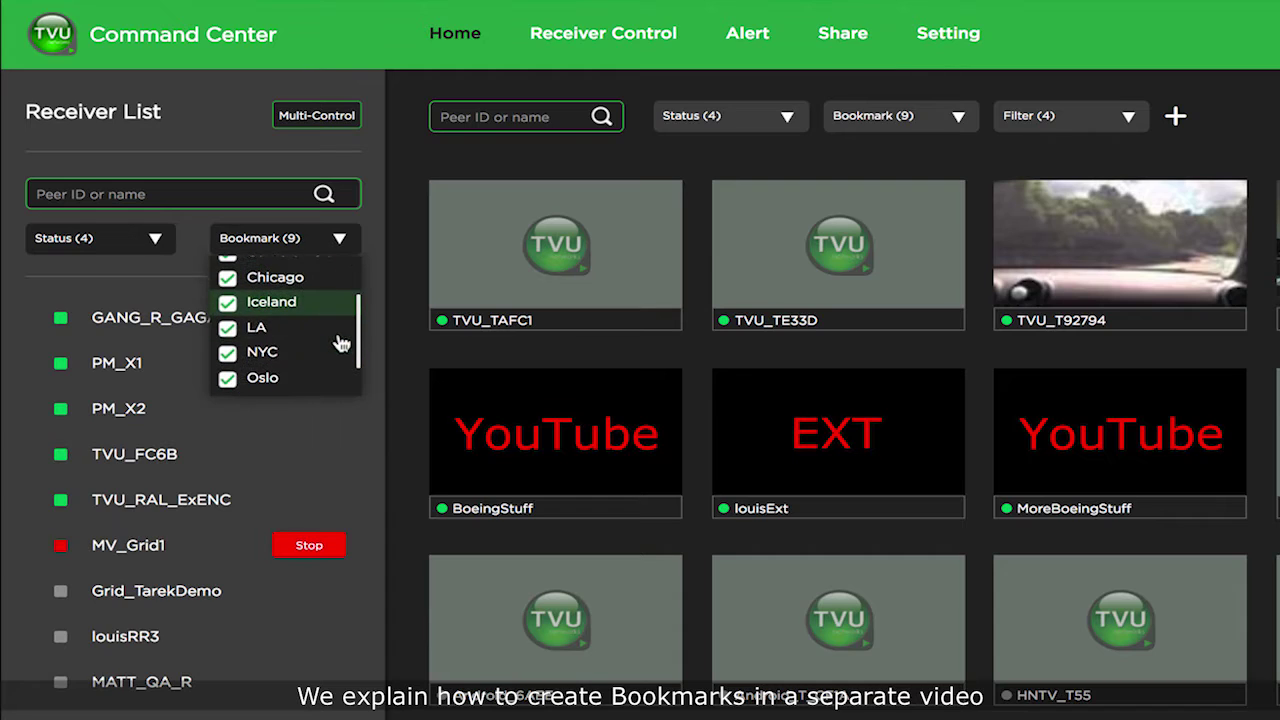
pyautogui.scroll(-3, 340, 343)
pyautogui.click(230, 194)
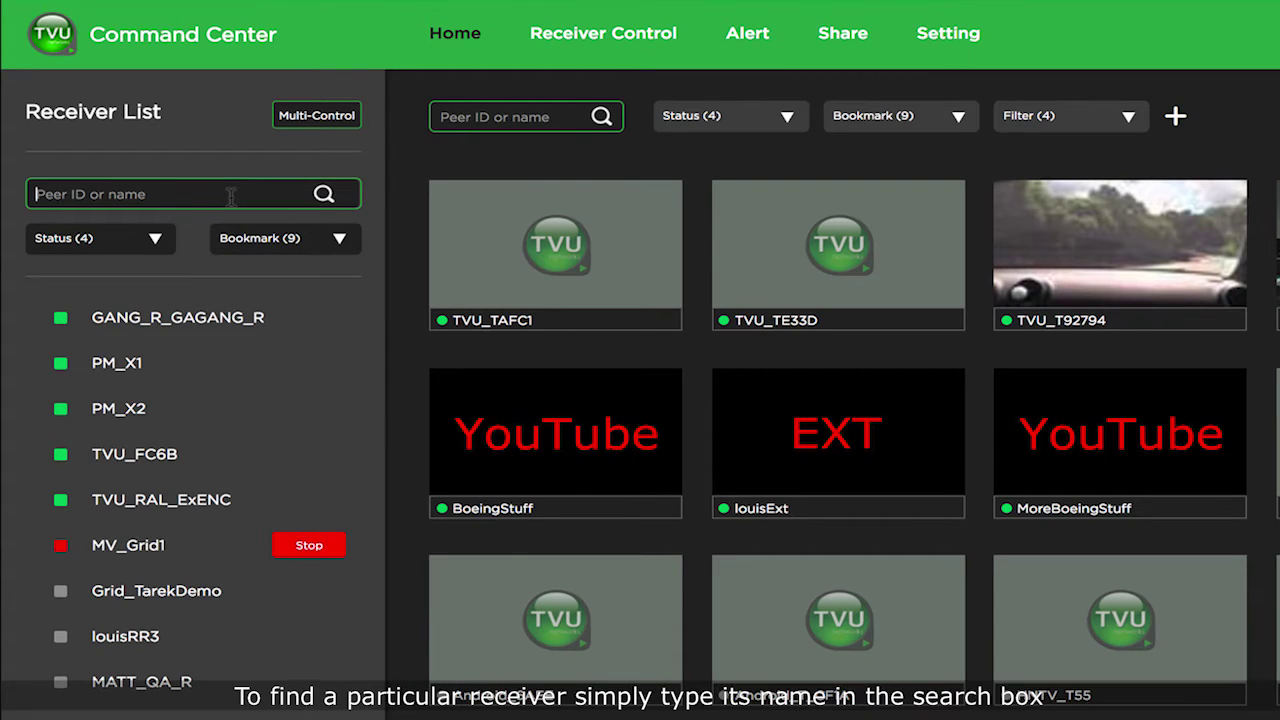
pyautogui.write('PM_X1')
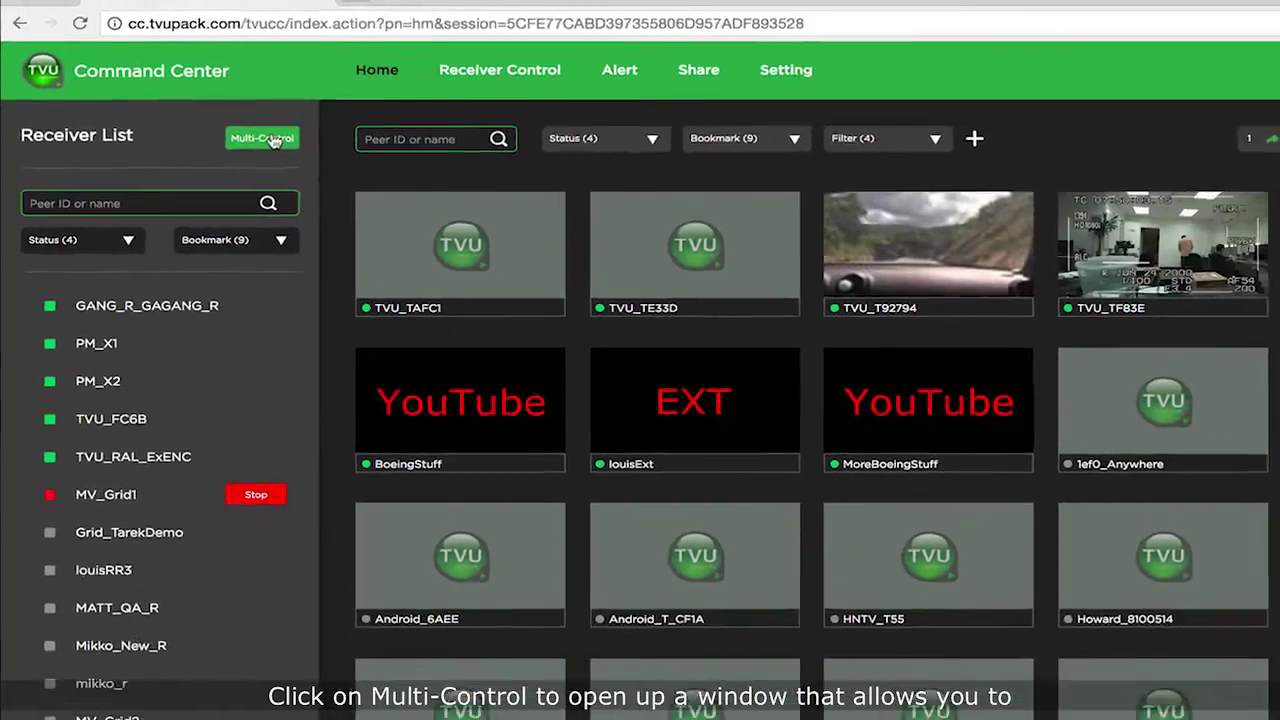
pyautogui.click(316, 116)
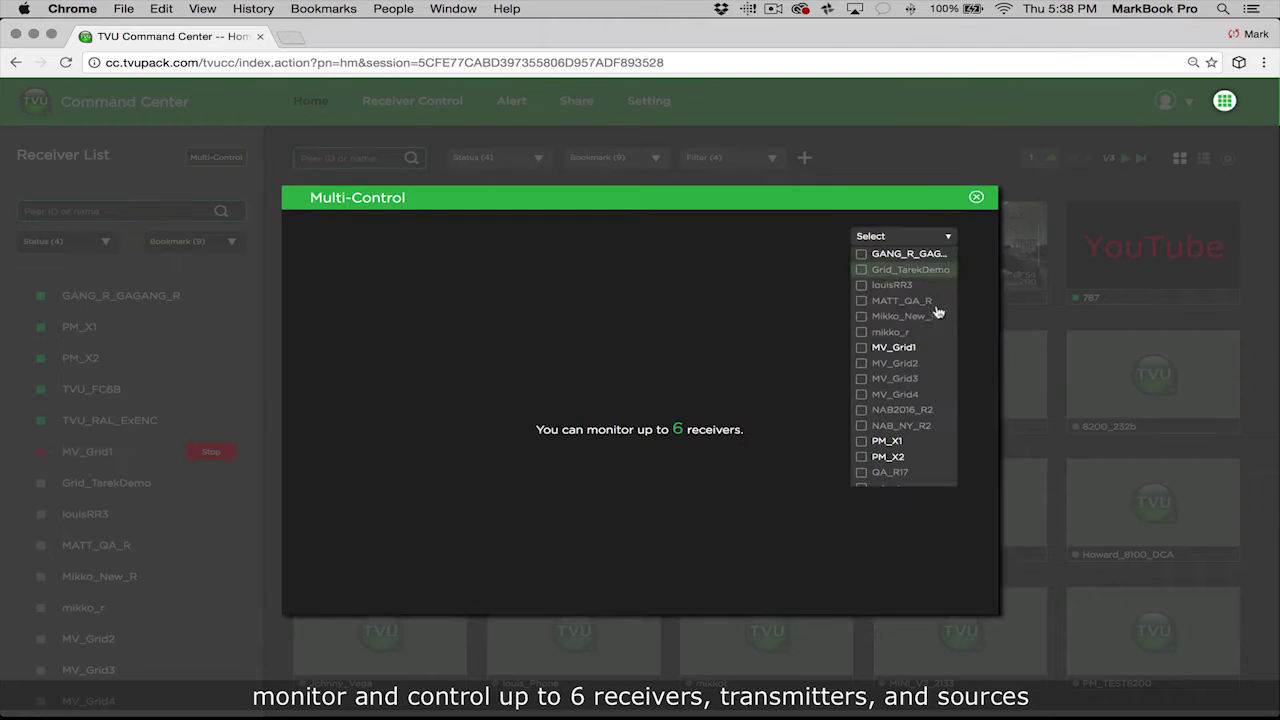
pyautogui.click(948, 237)
pyautogui.click(864, 350)
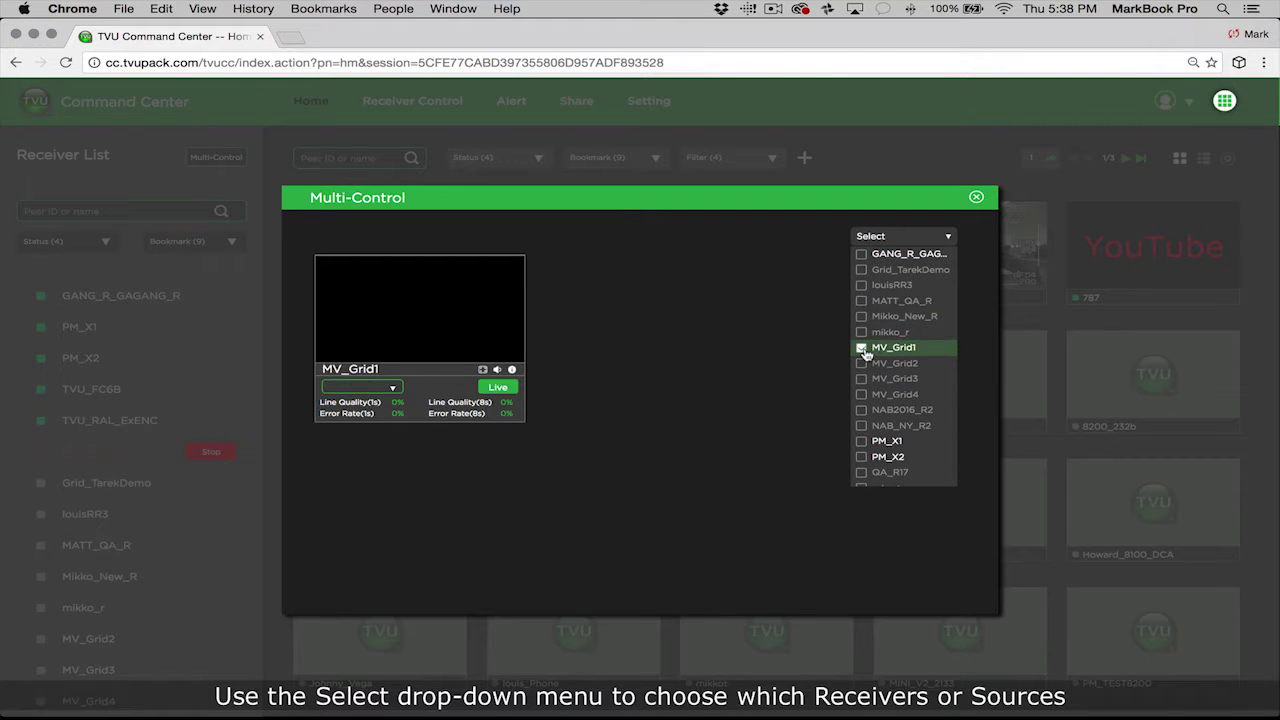
pyautogui.click(862, 256)
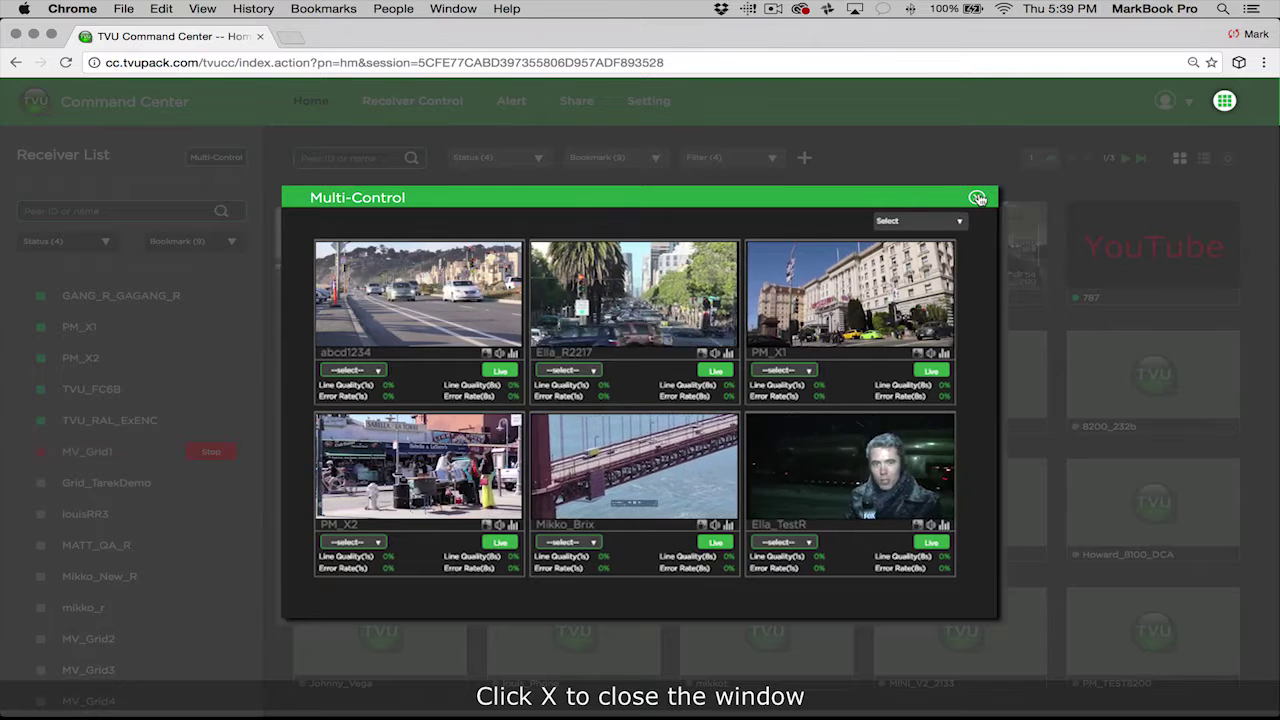
pyautogui.click(1021, 67)
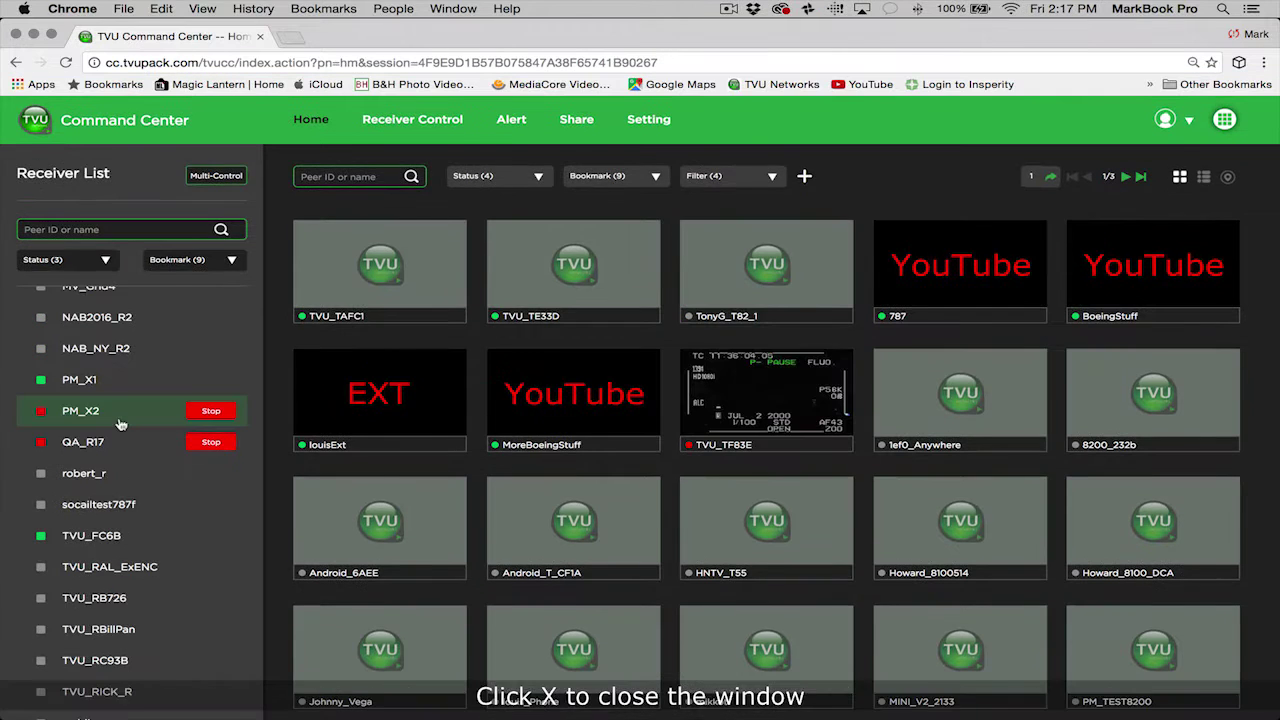
# Open Receiver Control for PM_X2 and view the quality graph's scale choices.
pyautogui.click(120, 423)
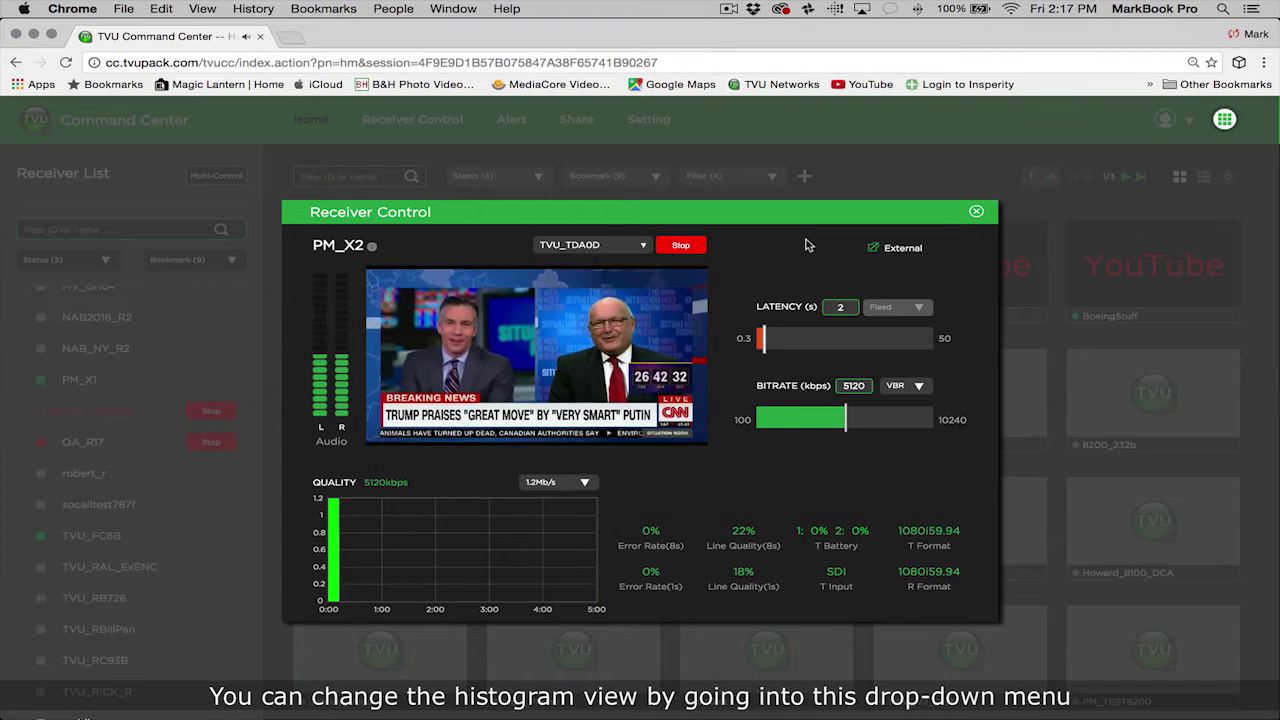
pyautogui.click(585, 482)
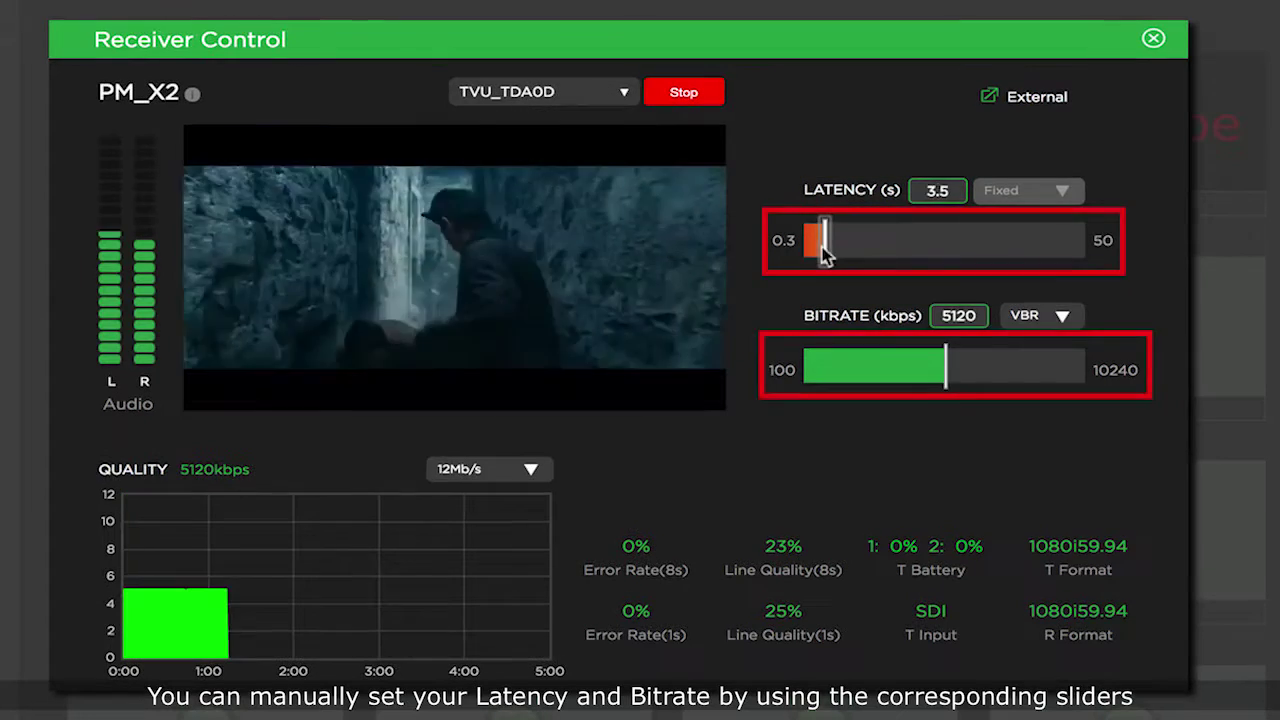
# Raise the receiver latency, lower the bitrate, and view the VBR/CBR bitrate modes.
pyautogui.moveTo(826, 249); pyautogui.dragTo(855, 241)
pyautogui.moveTo(946, 370); pyautogui.dragTo(934, 374)
pyautogui.moveTo(934, 374); pyautogui.dragTo(930, 378)
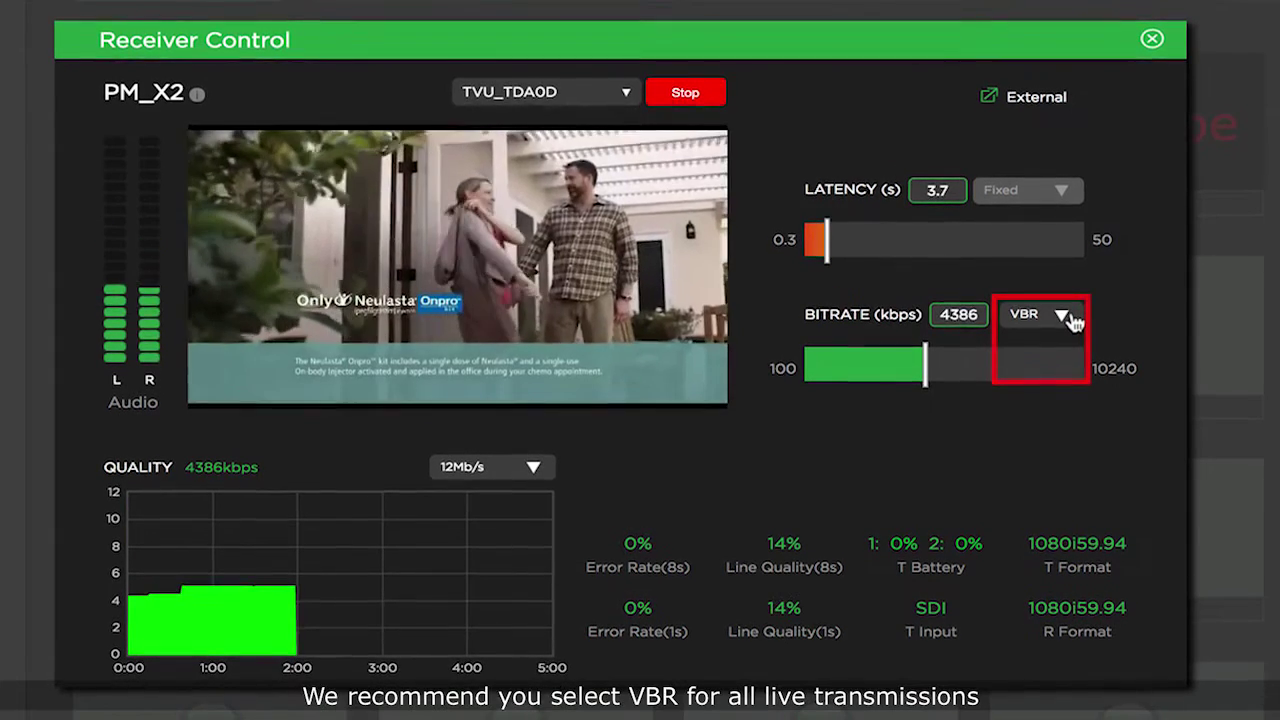
pyautogui.click(1066, 314)
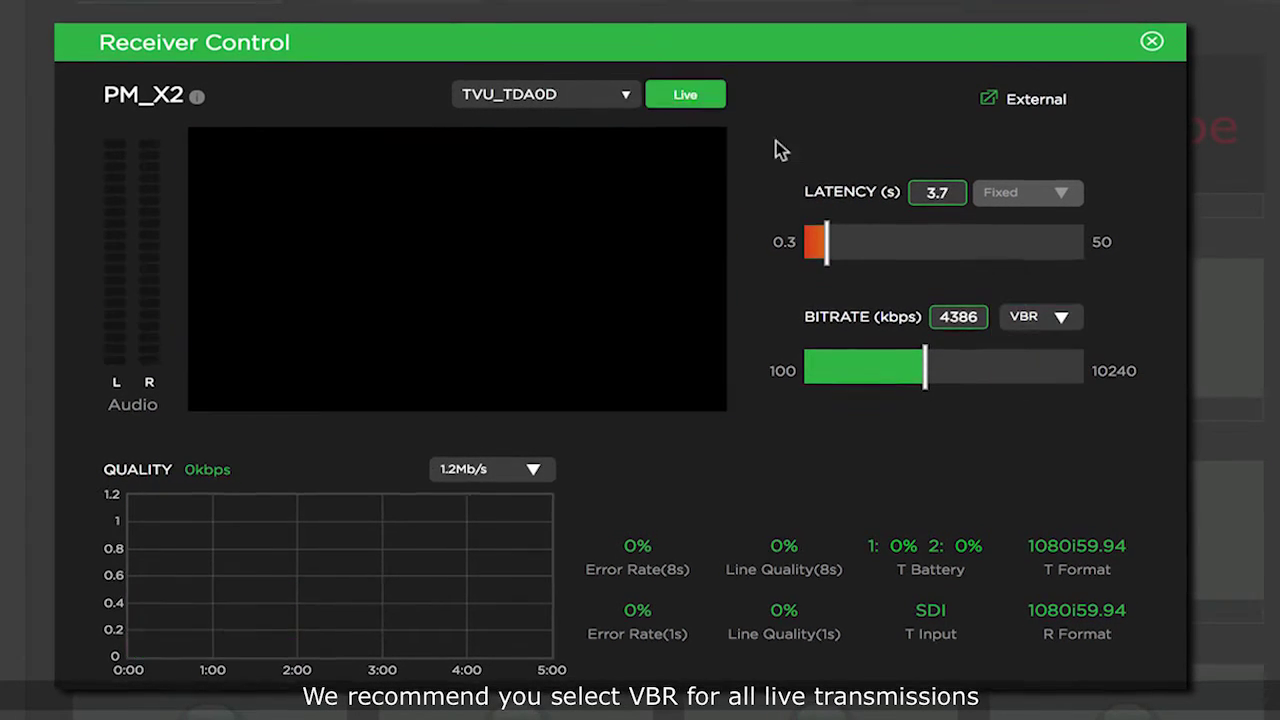
# Start and then stop the live feed from TVU_TDA0D, and close Receiver Control.
pyautogui.click(686, 93)
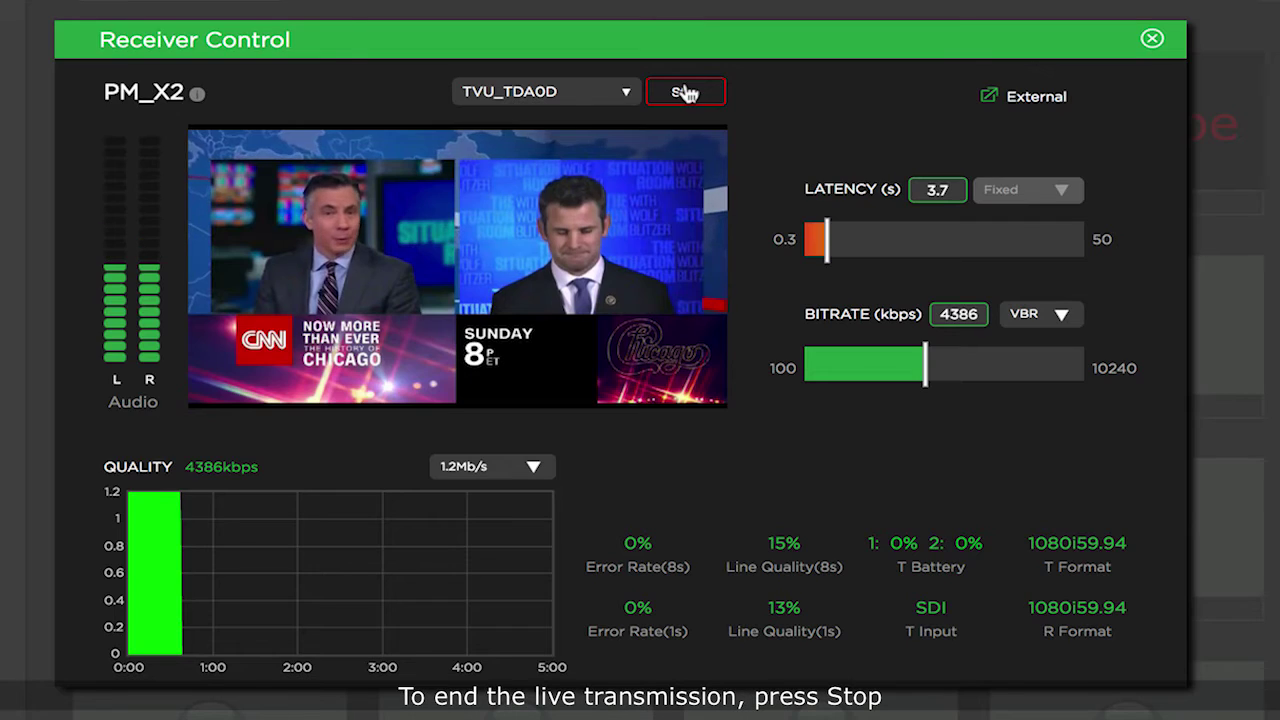
pyautogui.click(686, 93)
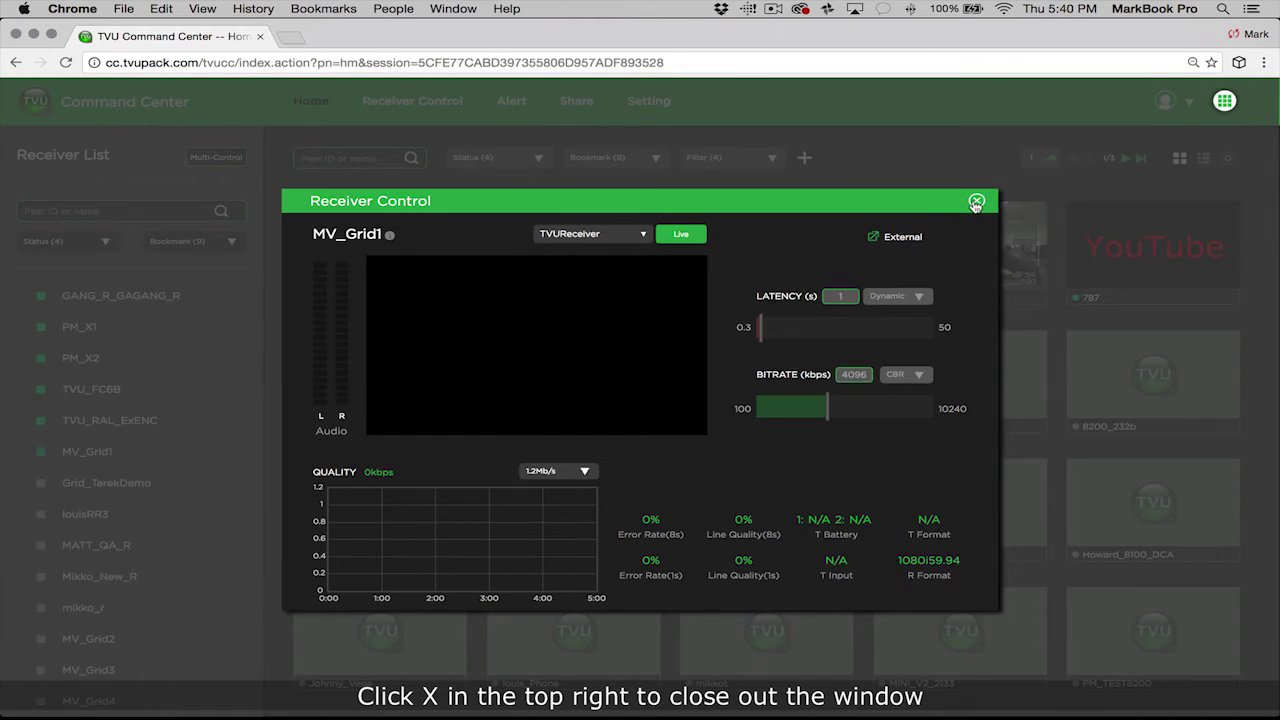
pyautogui.click(977, 199)
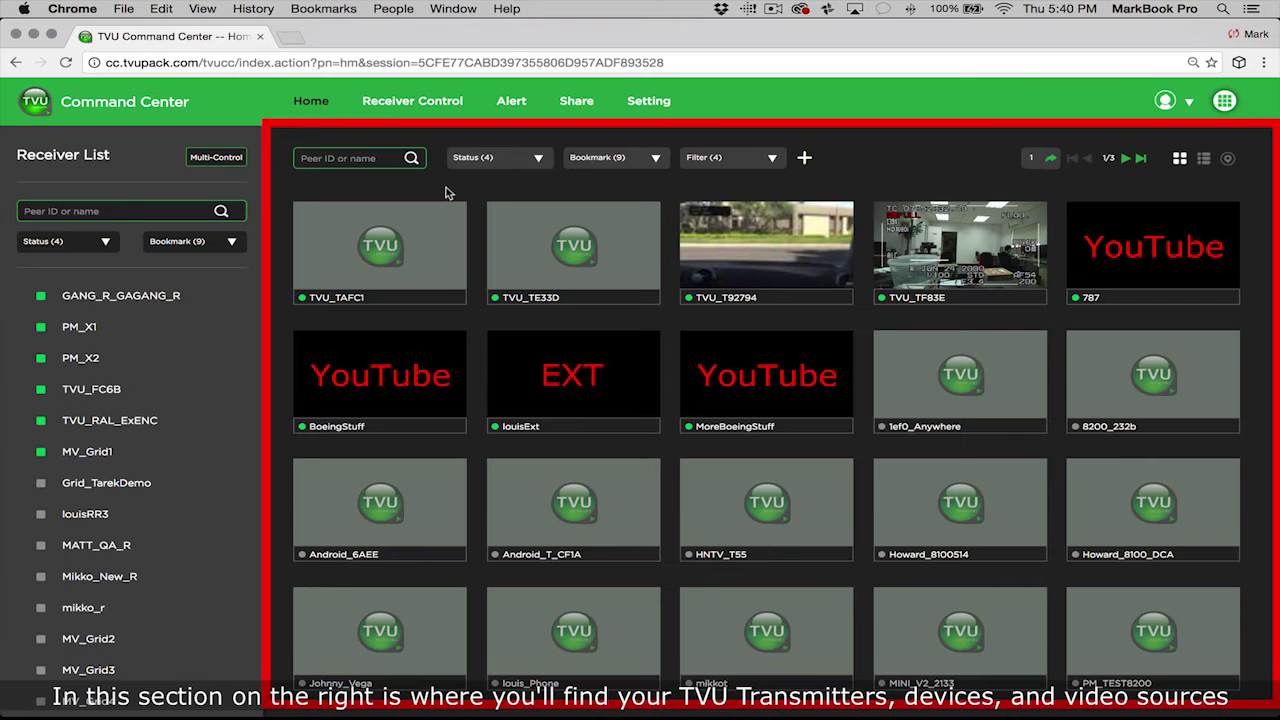
pyautogui.click(539, 160)
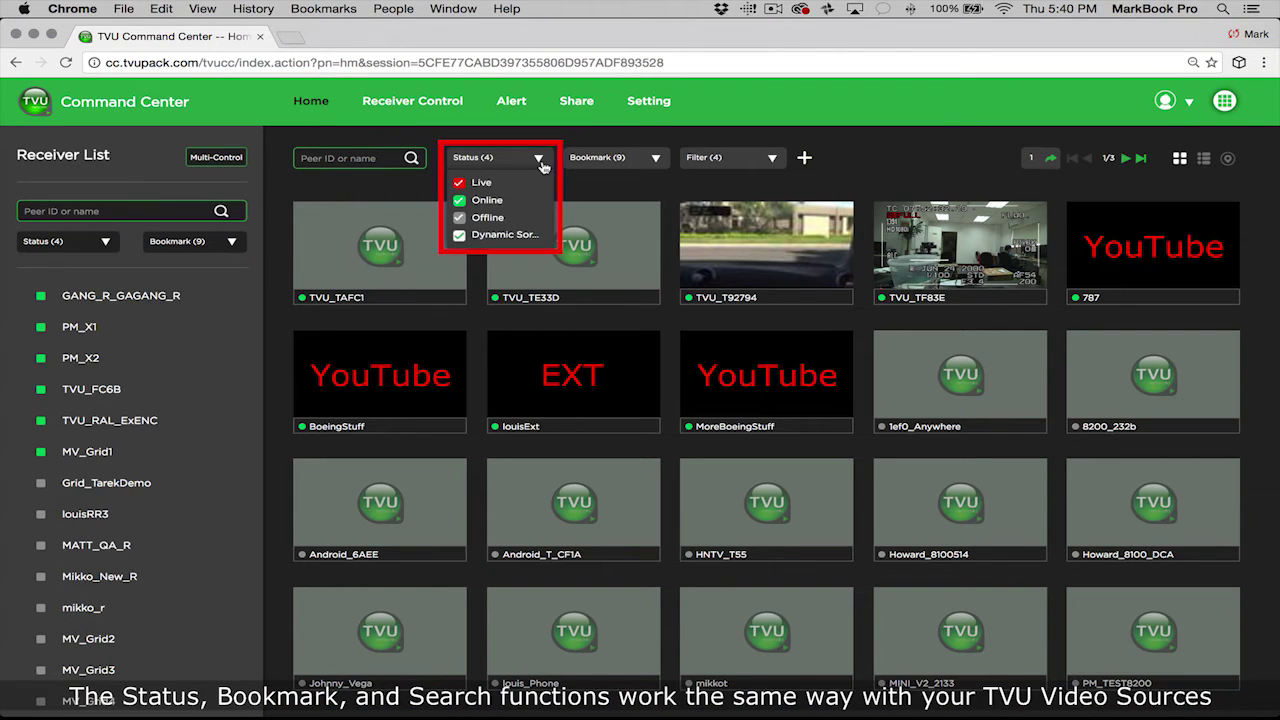
pyautogui.click(653, 159)
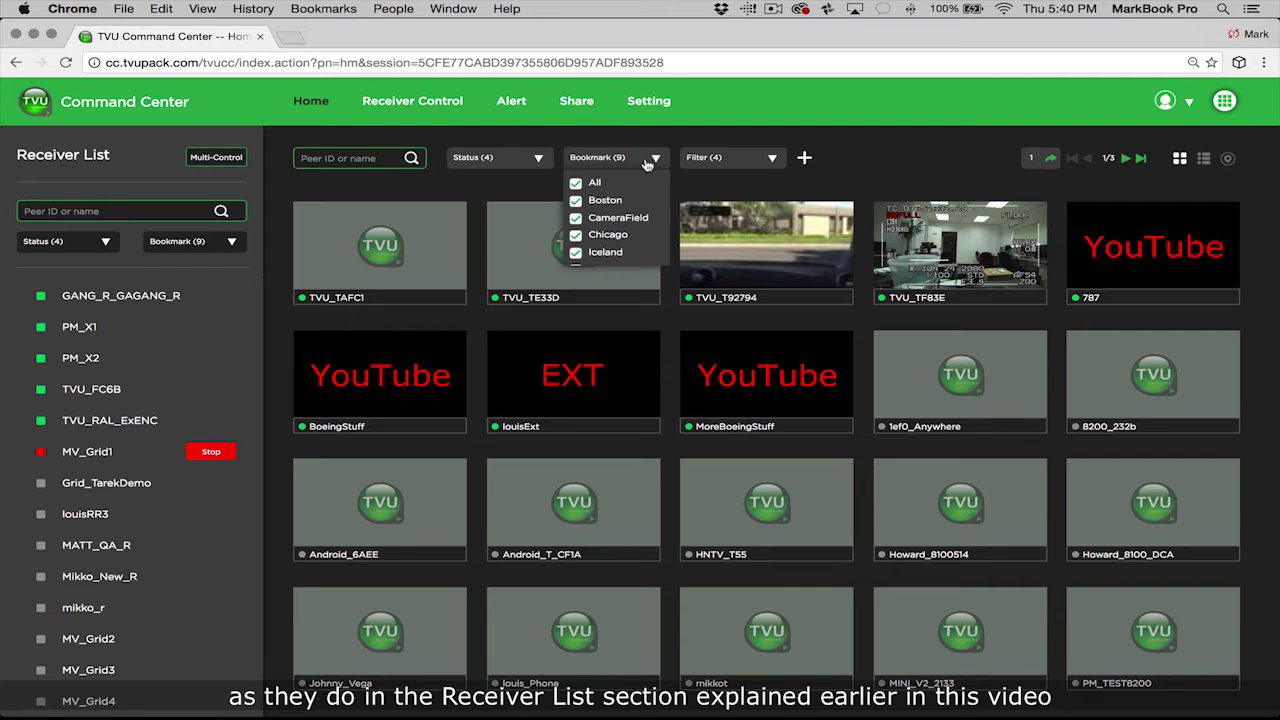
pyautogui.click(773, 160)
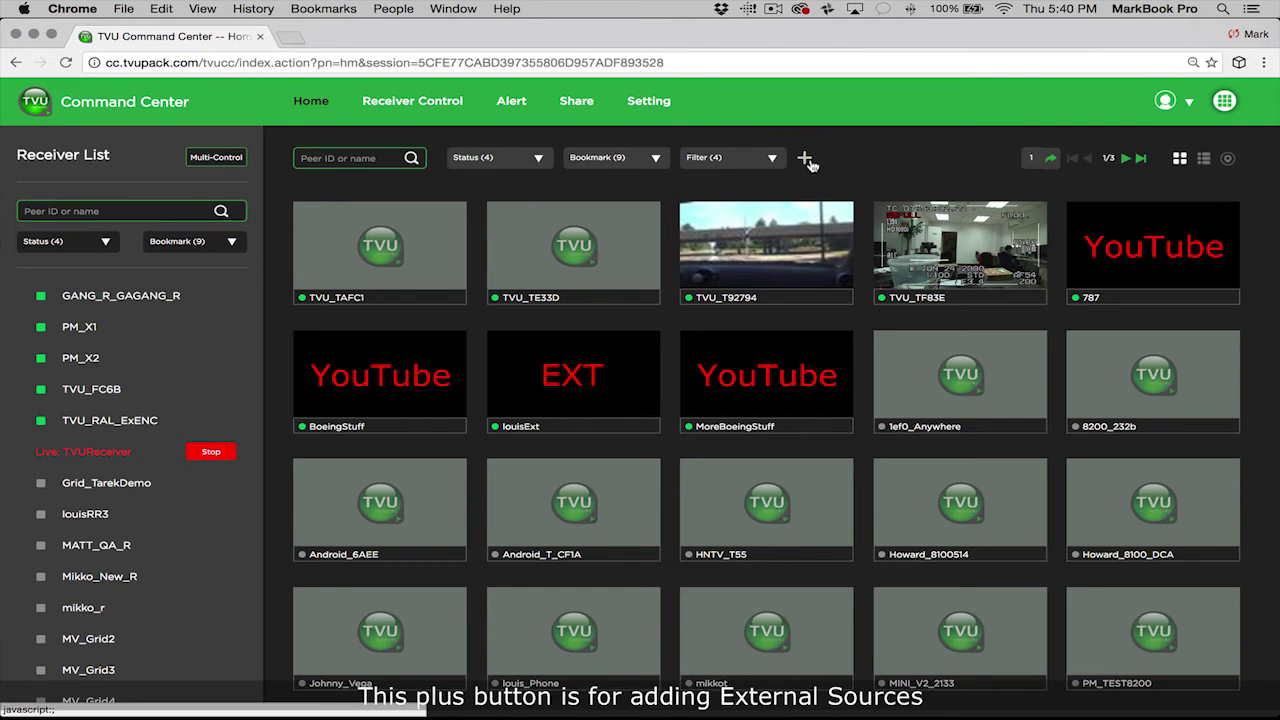
# Open the Add External Source form and choose YouTube as the Type.
pyautogui.click(806, 159)
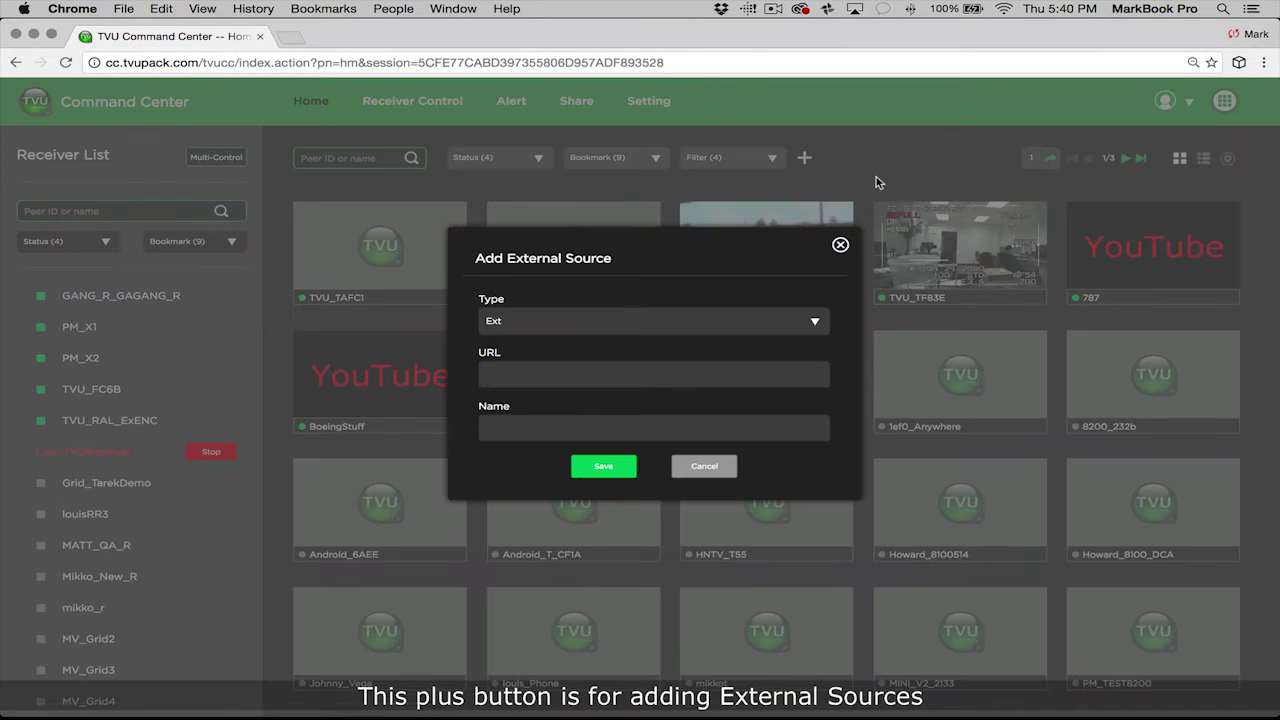
pyautogui.click(815, 324)
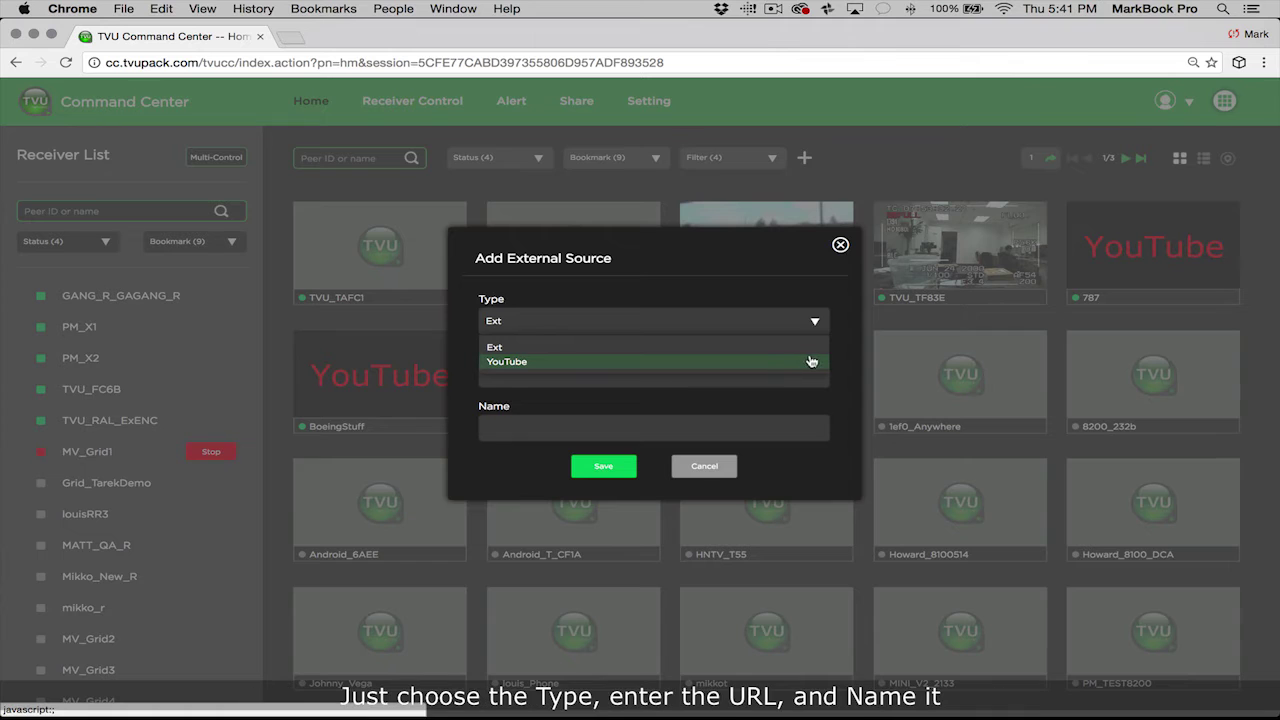
pyautogui.click(803, 361)
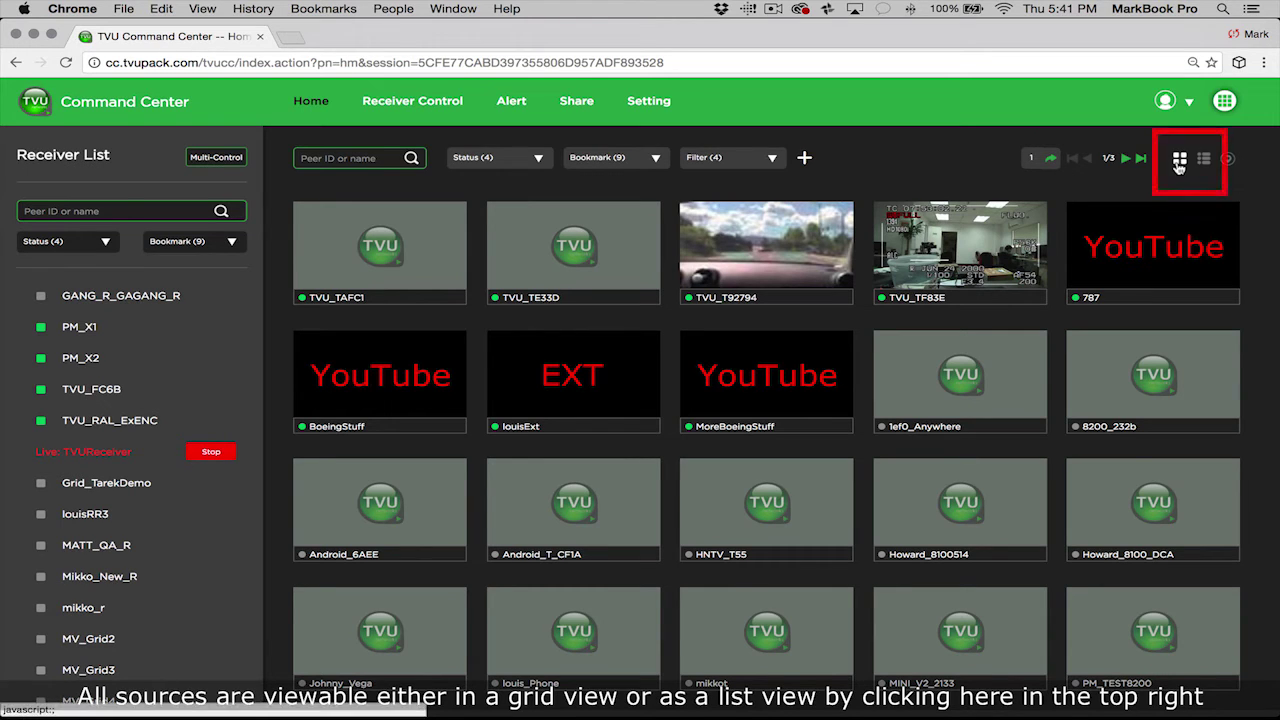
# Show the sources as a list table, then switch back to the thumbnail grid.
pyautogui.click(1205, 166)
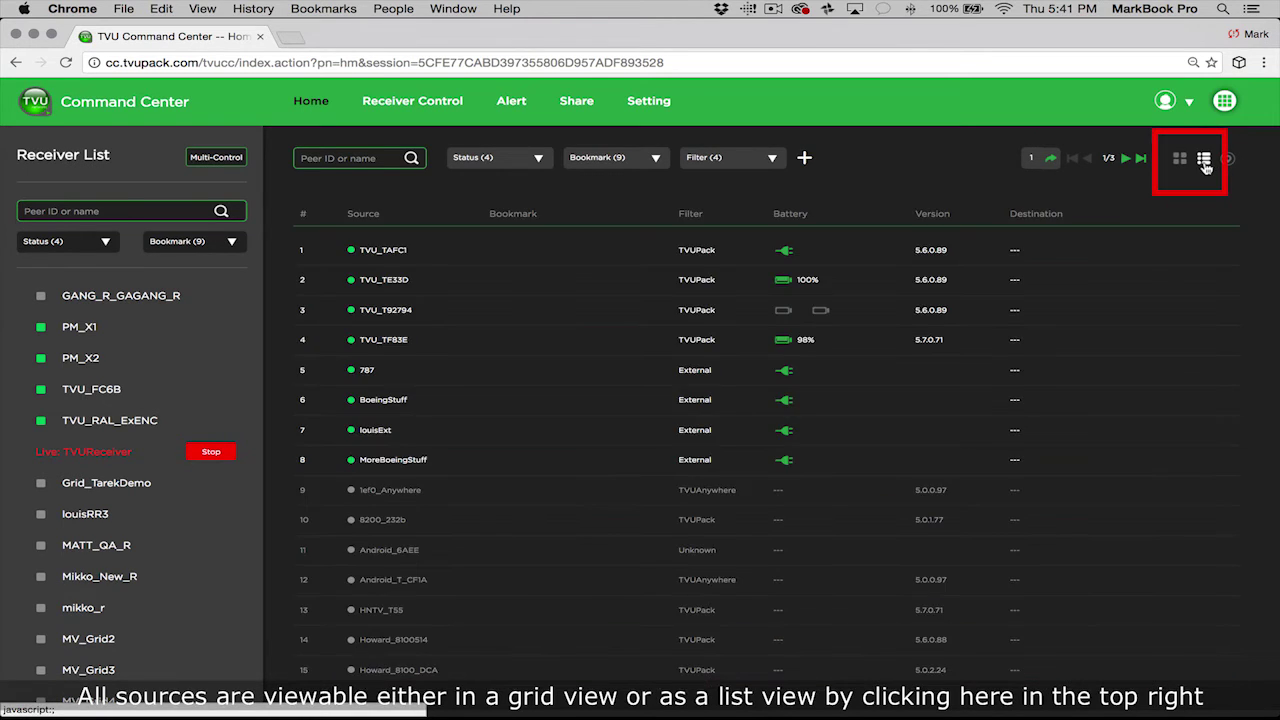
pyautogui.scroll(-1, 1090, 375)
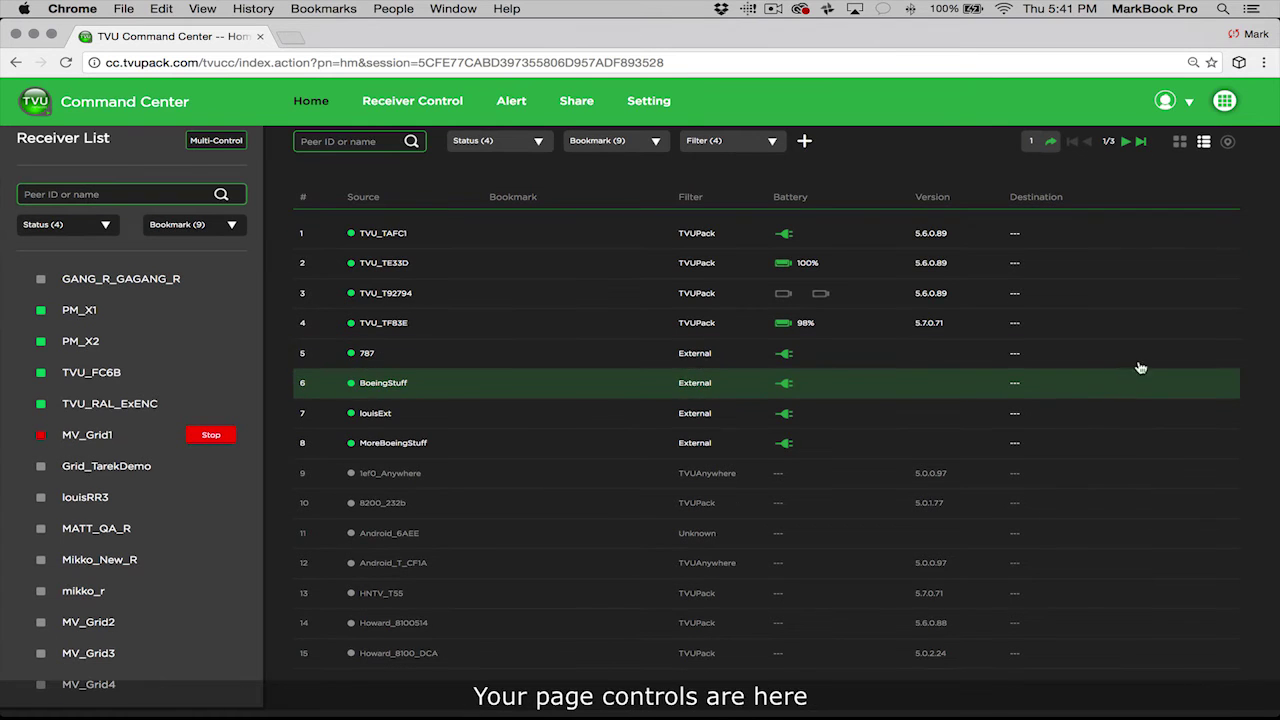
pyautogui.click(1181, 145)
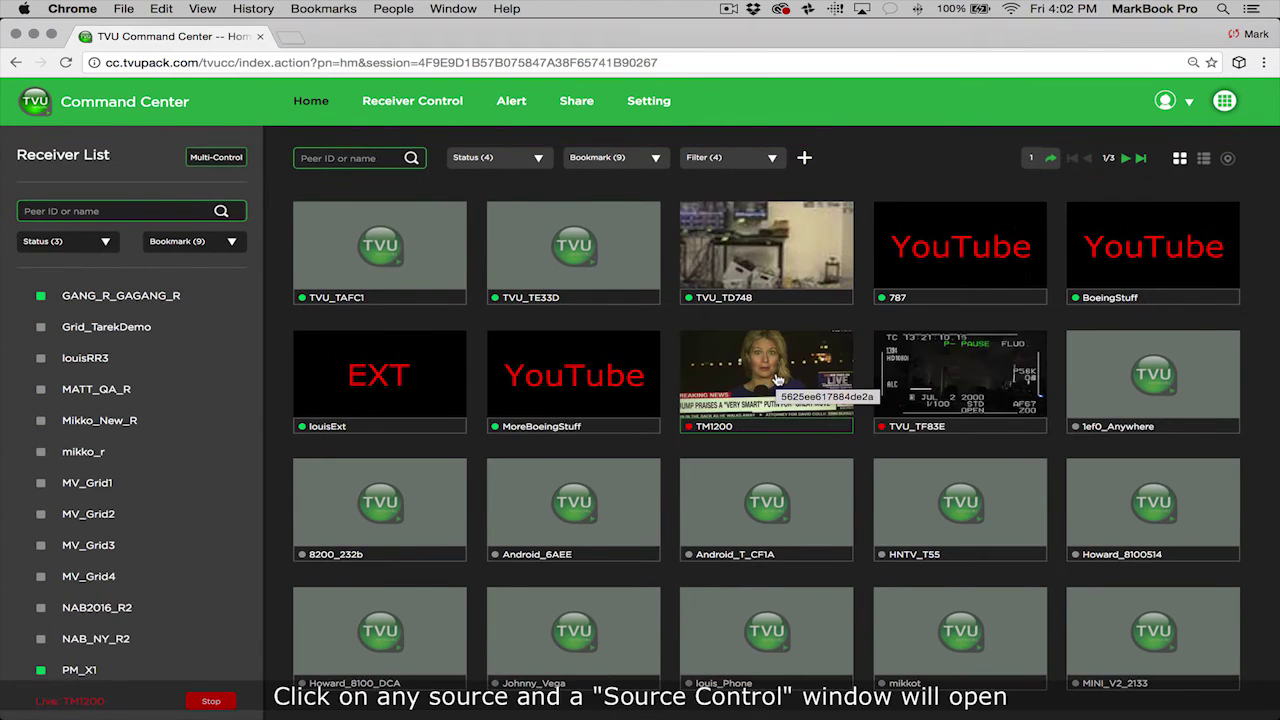
# Open TM1200's Source Control, go live to receiver PM_X2, then stop the transmission.
pyautogui.click(776, 378)
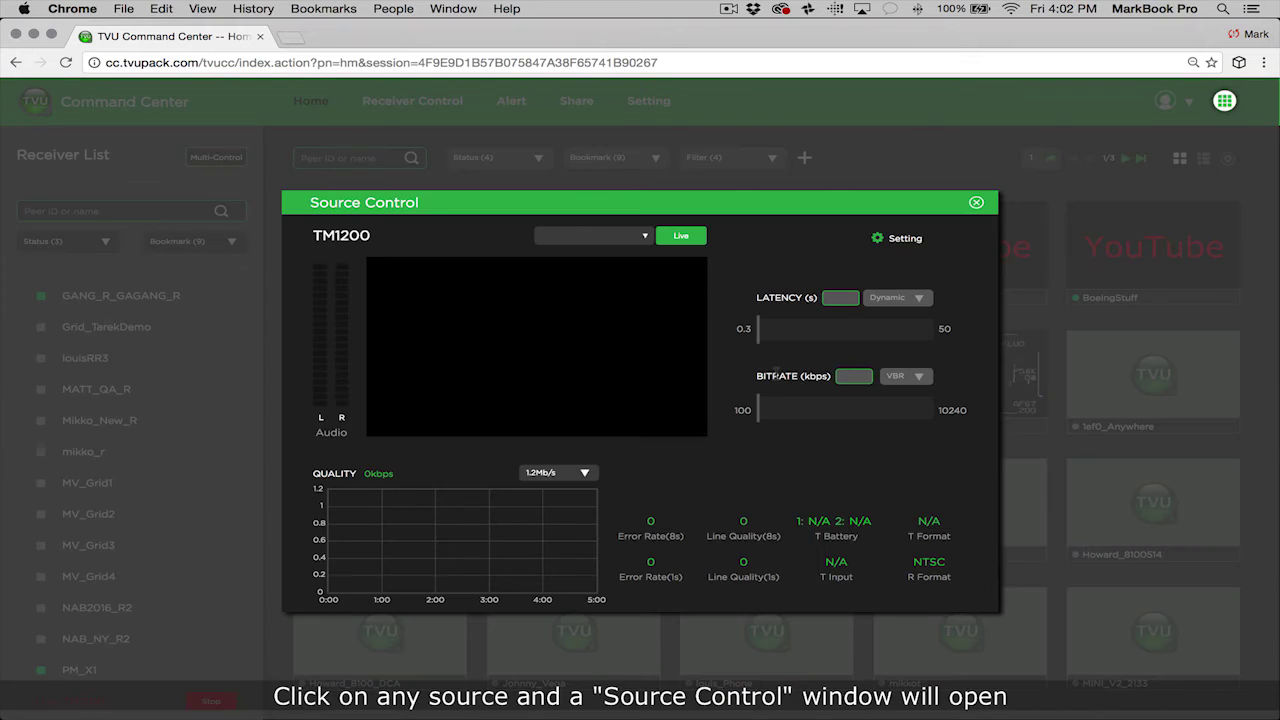
pyautogui.click(680, 240)
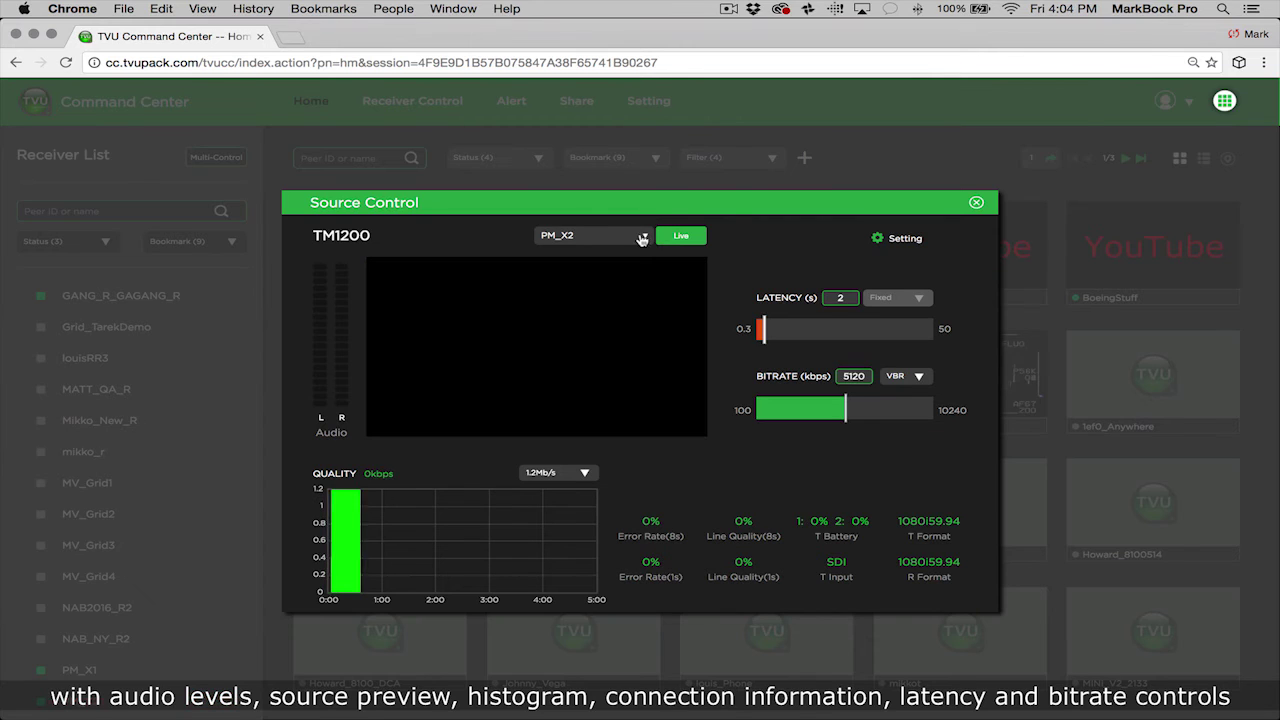
pyautogui.click(636, 236)
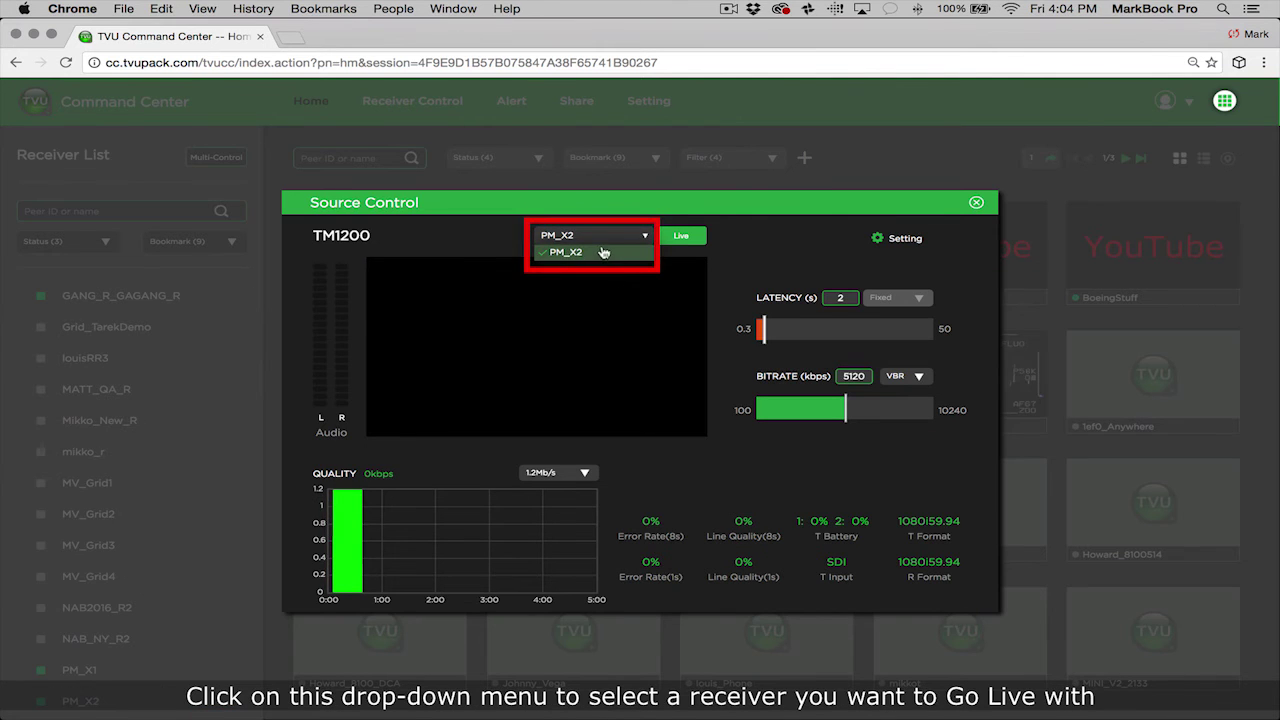
pyautogui.click(598, 250)
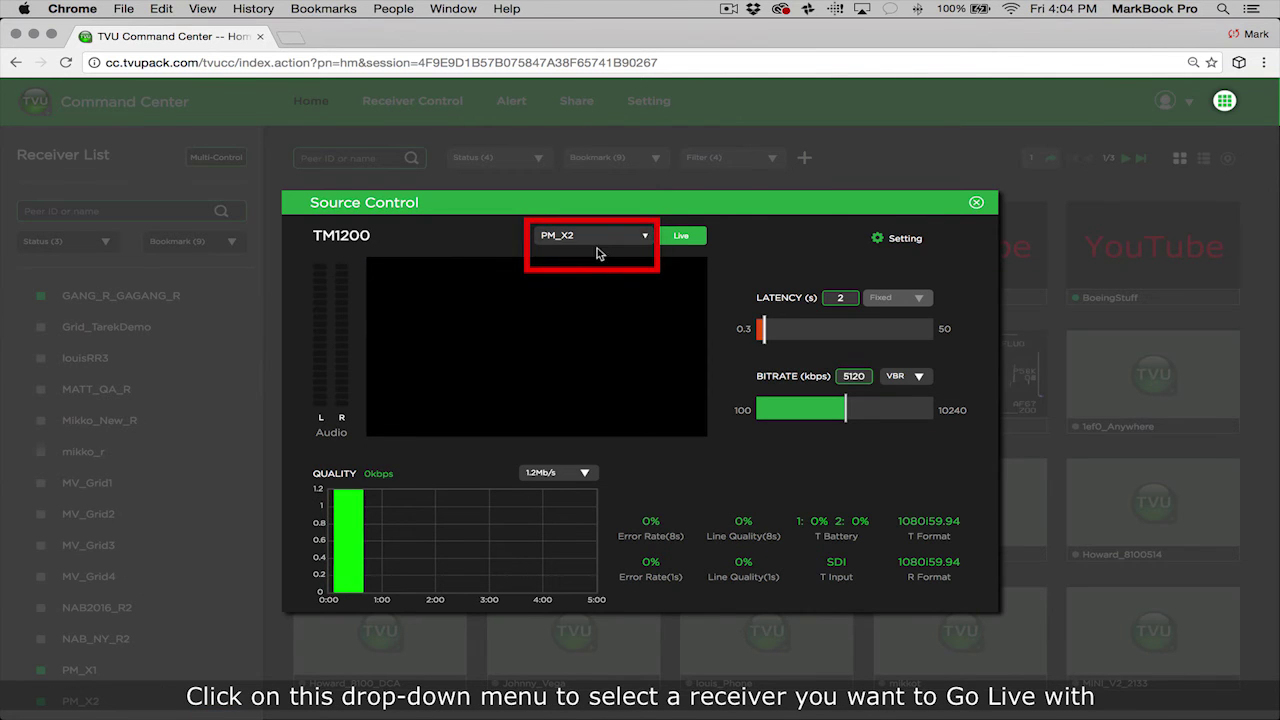
pyautogui.click(681, 236)
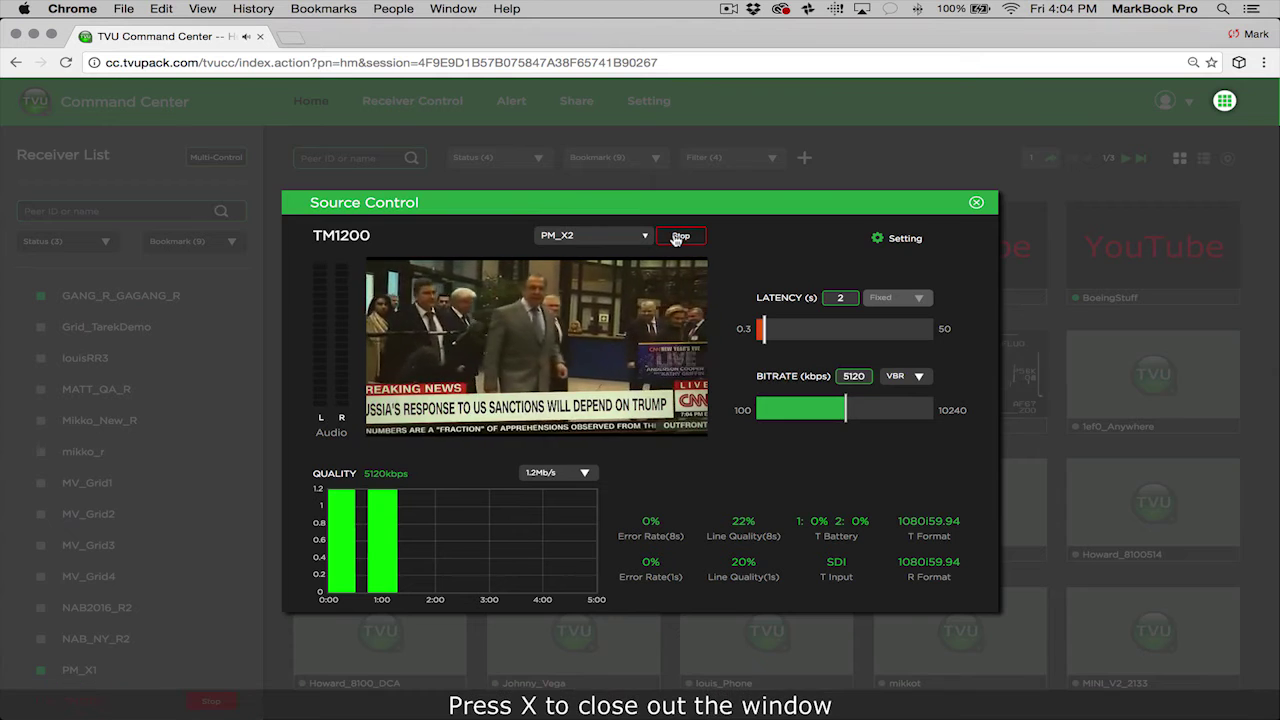
pyautogui.click(683, 237)
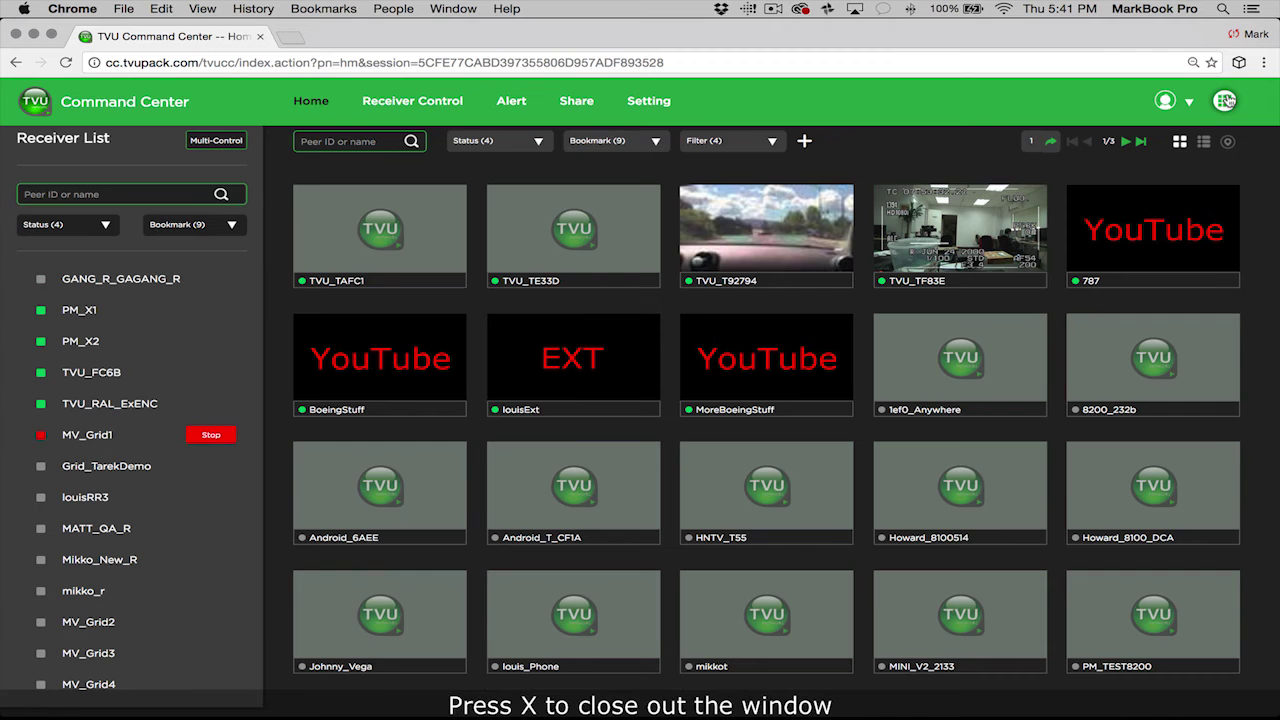
# View and close the TVU services panel, then open the account menu with Logout.
pyautogui.click(1241, 107)
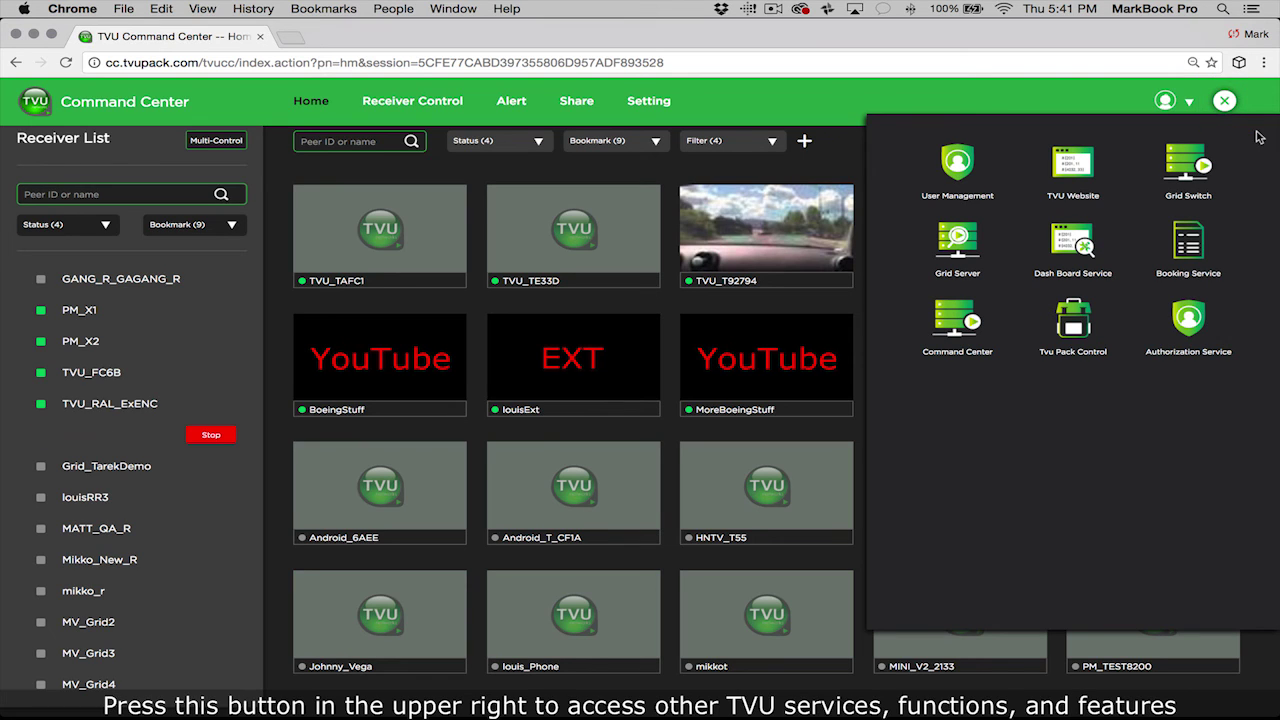
pyautogui.click(1224, 101)
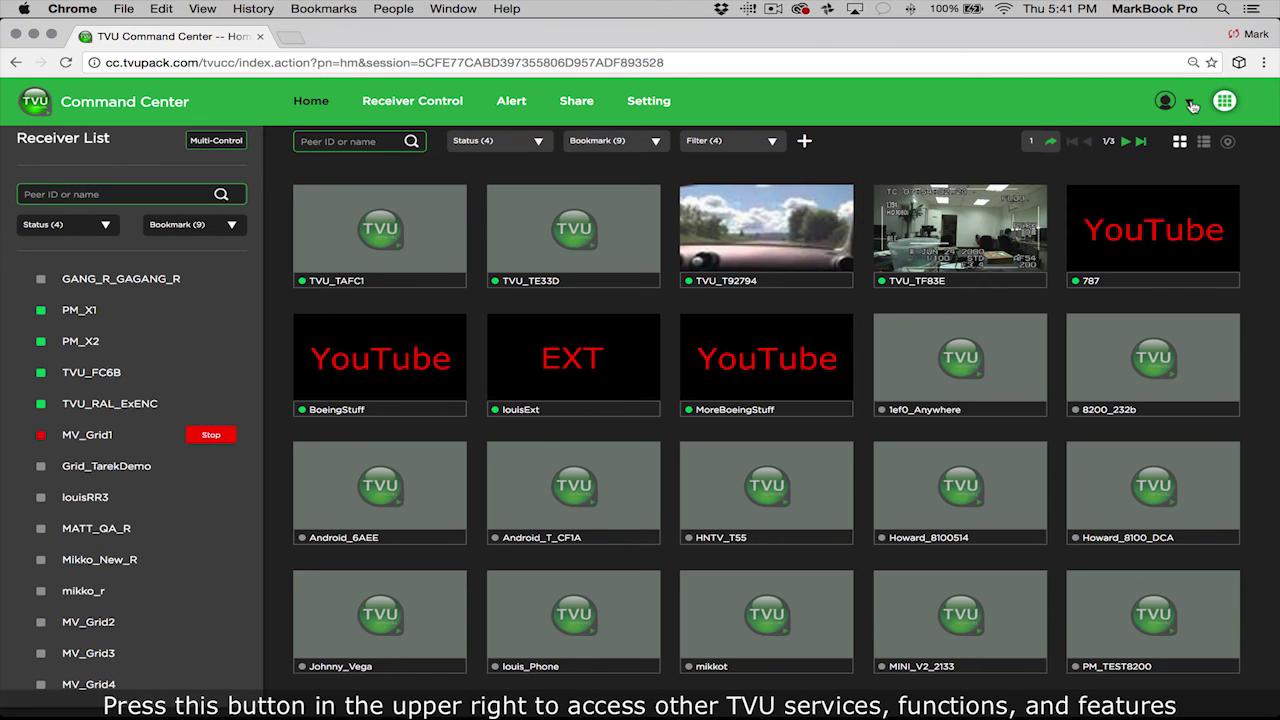
pyautogui.click(1190, 103)
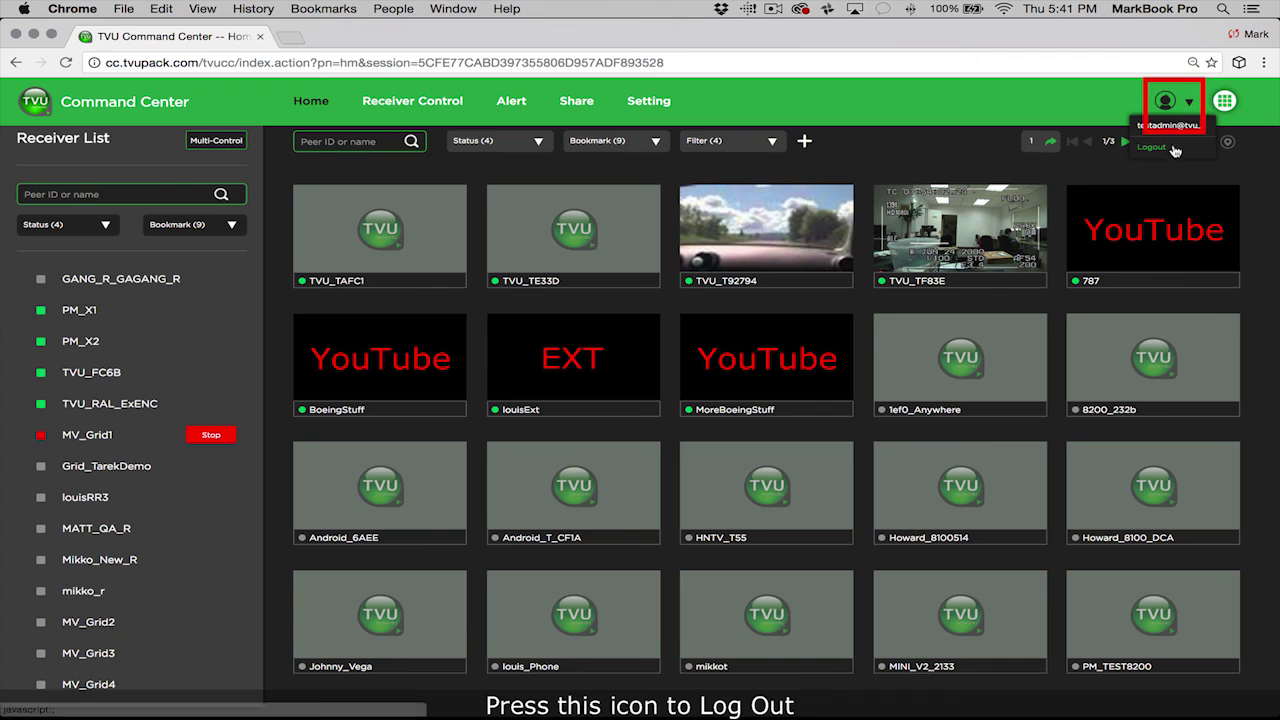